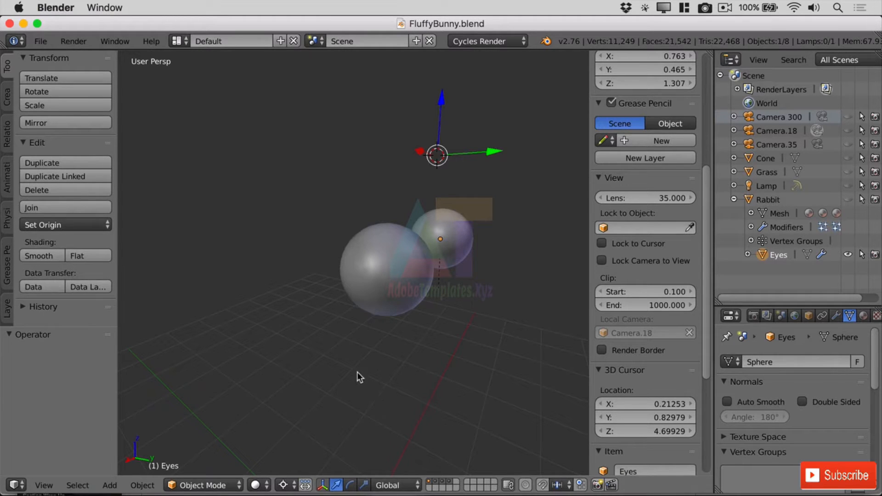
# Step: Apply flat shading to the rabbit's Eyes object and inspect the faceted spheres from several angles
pyautogui.click(92, 257)
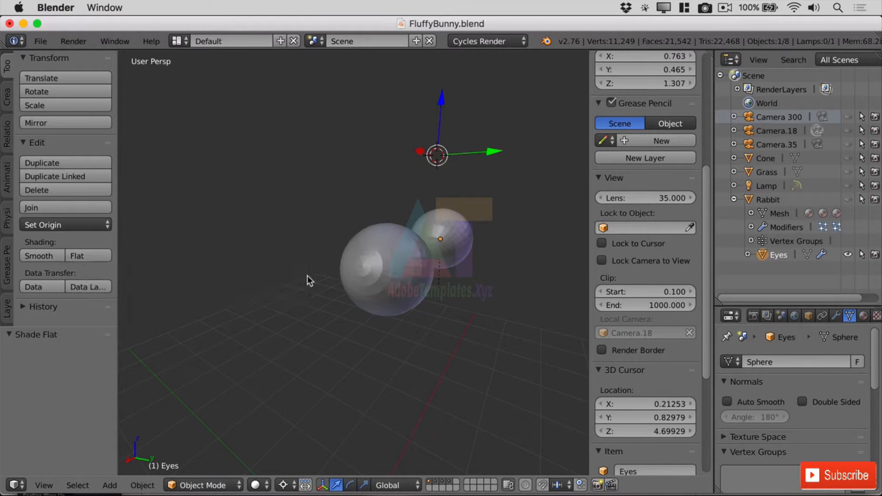
pyautogui.hscroll(-10, 383, 286)
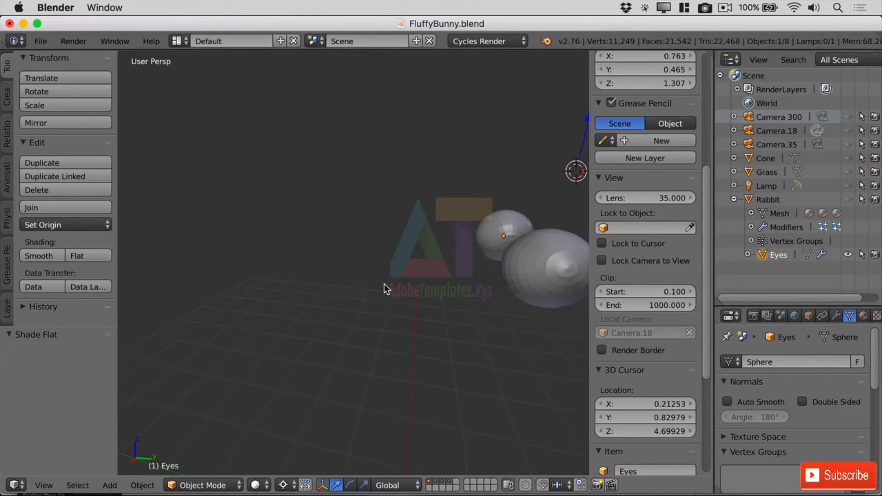
pyautogui.hscroll(-2, 376, 282)
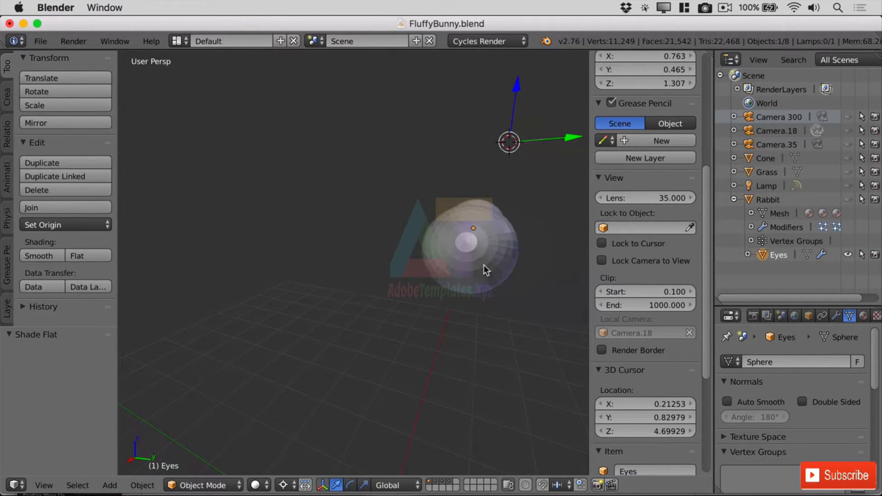
pyautogui.hscroll(-6, 487, 271)
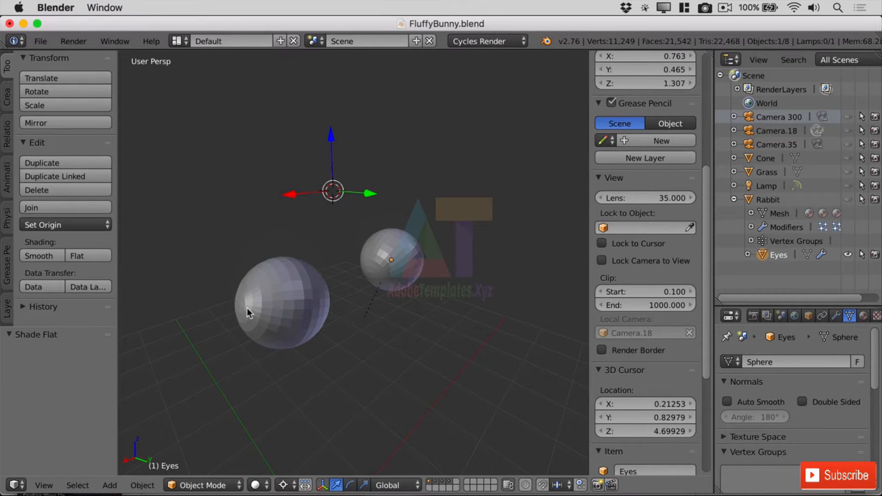
pyautogui.hscroll(10, 248, 310)
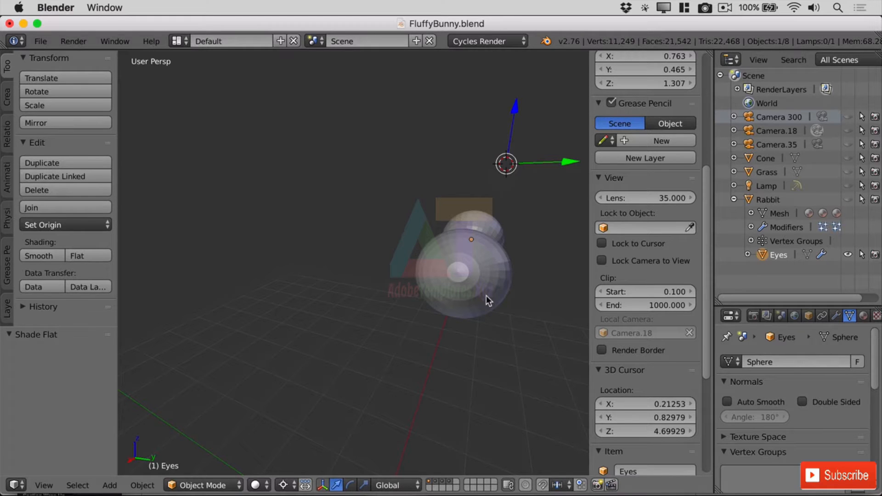
# Step: Start a new scene and delete the default cube
pyautogui.click(41, 40)
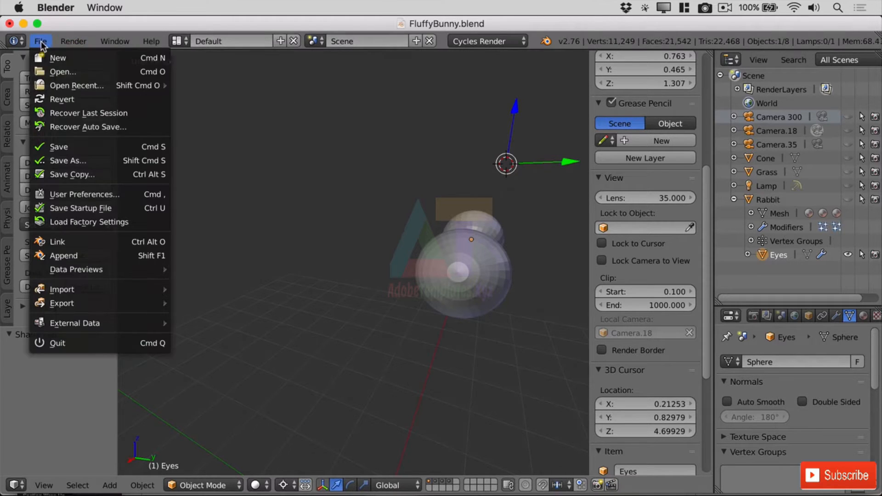
pyautogui.click(96, 57)
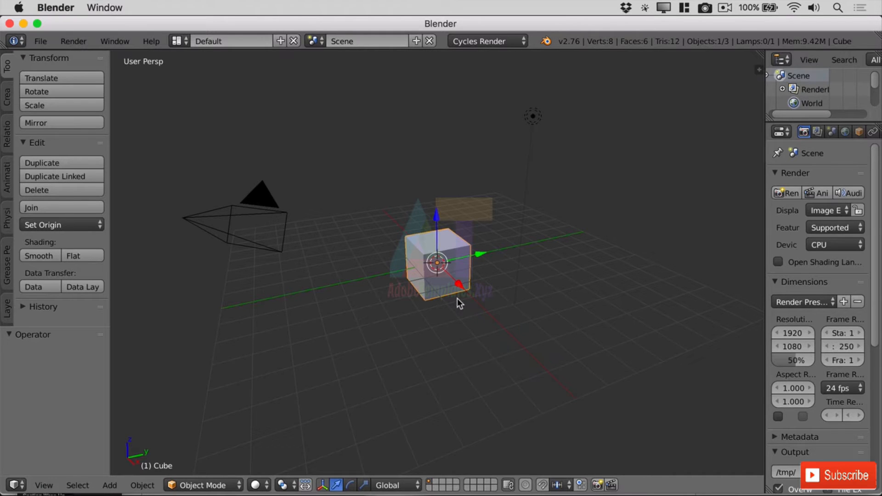
pyautogui.press('x')
pyautogui.press('Return')
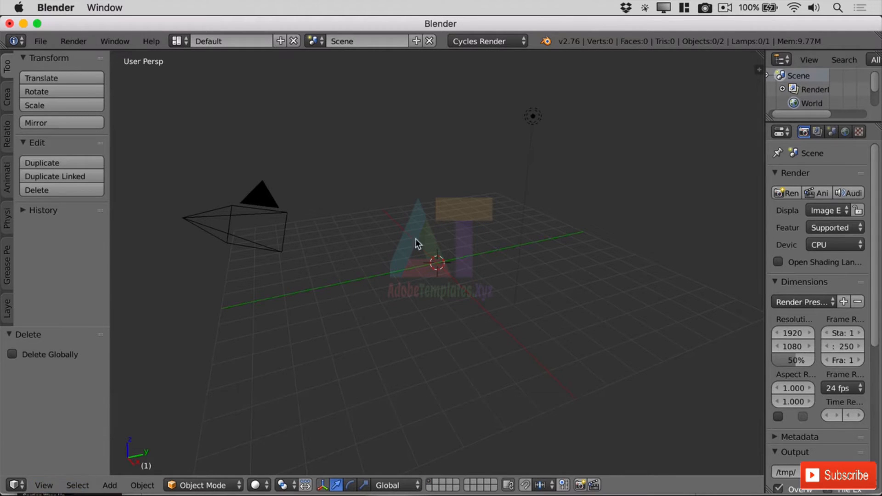
# Step: Add a mesh circle at the origin with its fill type set to Triangle Fan
pyautogui.hotkey('shift', 'a')
pyautogui.moveTo(442, 245)
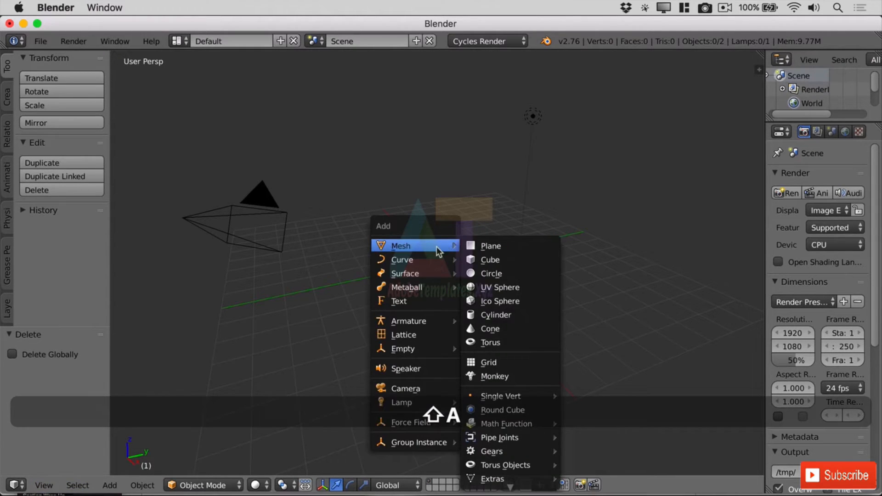
pyautogui.click(511, 274)
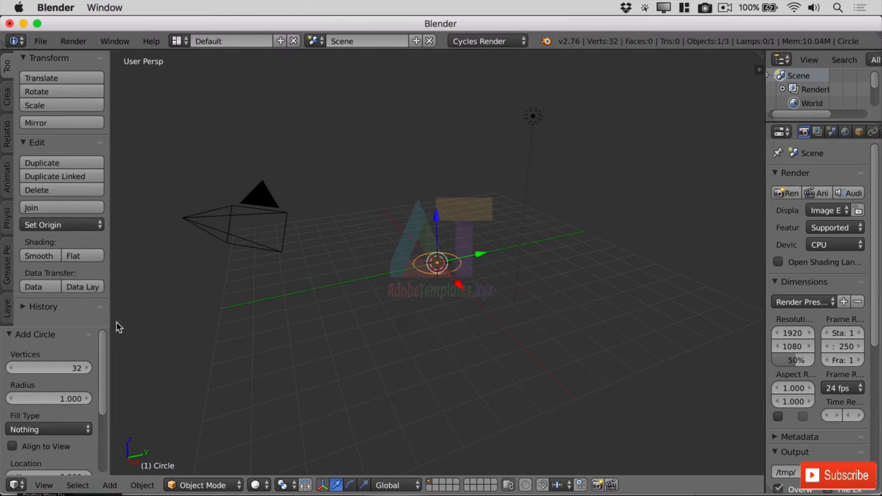
pyautogui.moveTo(93, 325); pyautogui.dragTo(213, 205)
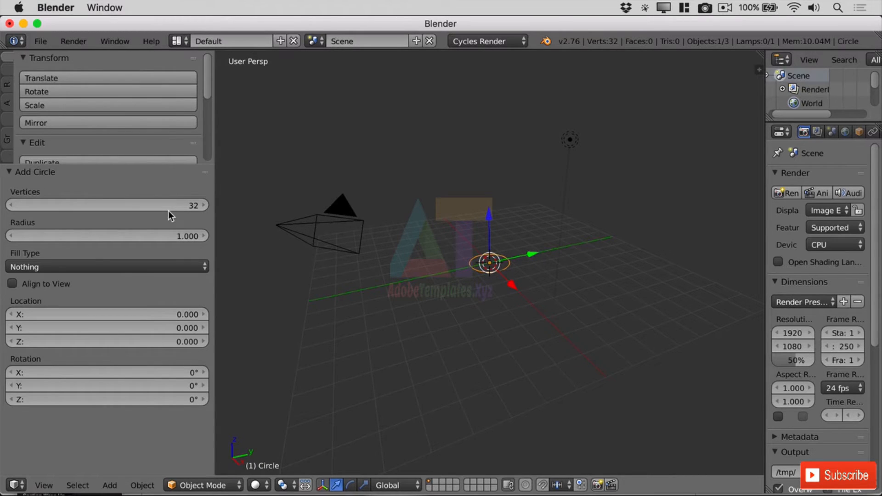
pyautogui.click(130, 267)
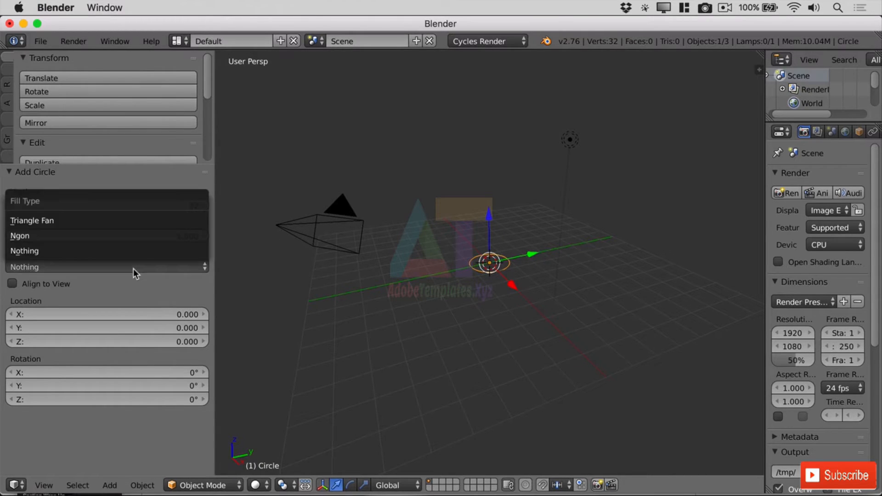
pyautogui.click(127, 223)
# Step: Set the new circle's radius to 3 and switch to the top orthographic view
pyautogui.click(189, 205)
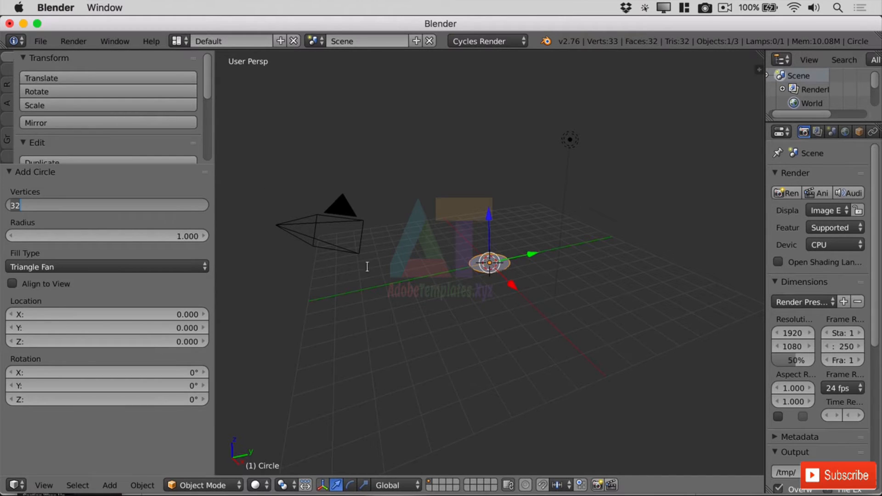
pyautogui.click(183, 237)
pyautogui.click(192, 237)
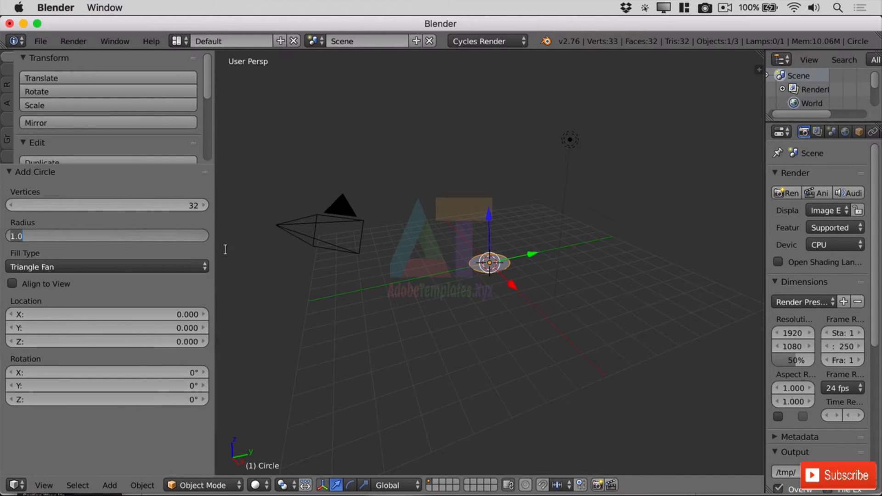
pyautogui.write('3')
pyautogui.press('Return')
pyautogui.moveTo(565, 248); pyautogui.dragTo(585, 283, button='middle')
pyautogui.press('KP_7')
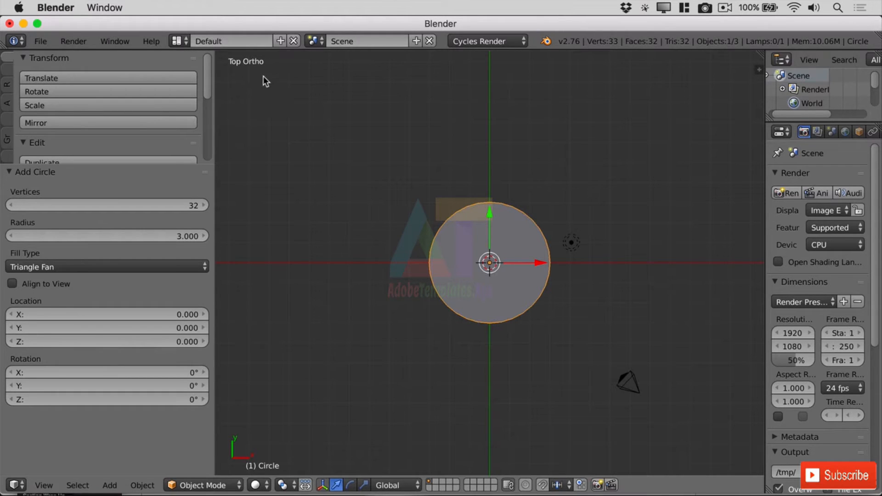
# Step: Review the Editing and Interface options in the user preferences and close them
pyautogui.click(40, 41)
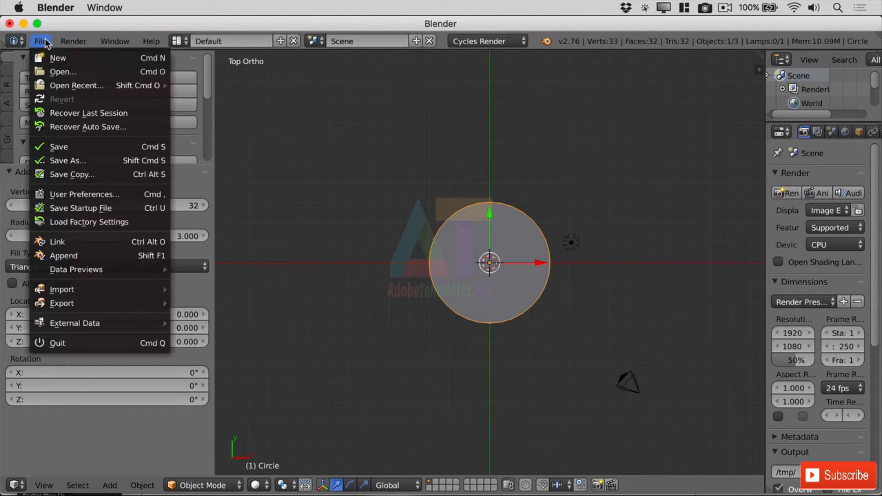
pyautogui.click(129, 192)
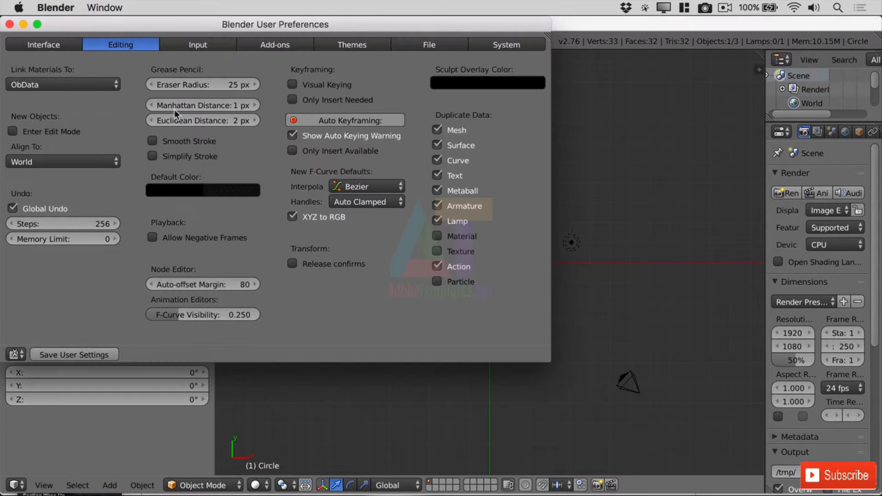
pyautogui.click(70, 46)
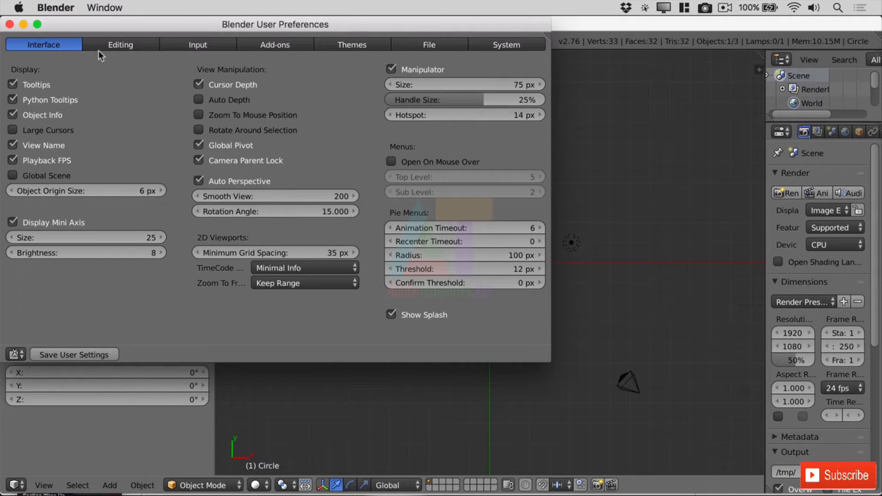
pyautogui.click(9, 24)
# Step: Enter Edit Mode on the circle and subdivide its whole mesh twice
pyautogui.scroll(1, 603, 318)
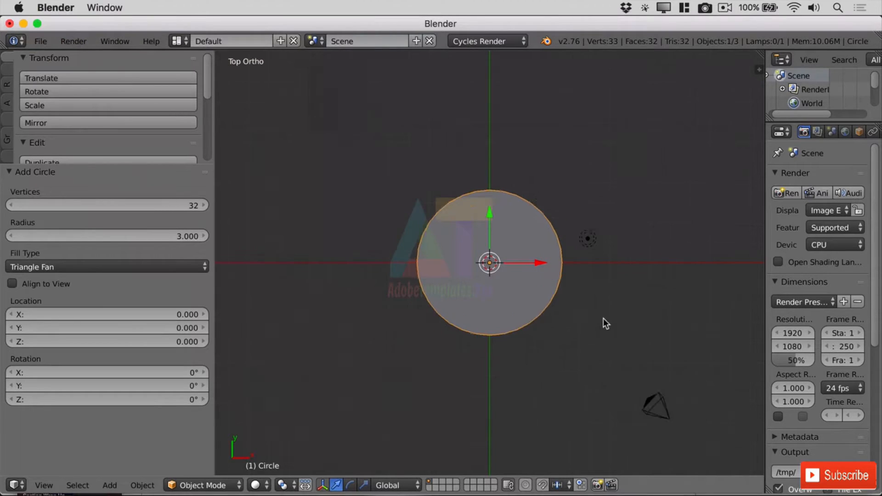
pyautogui.scroll(3, 603, 318)
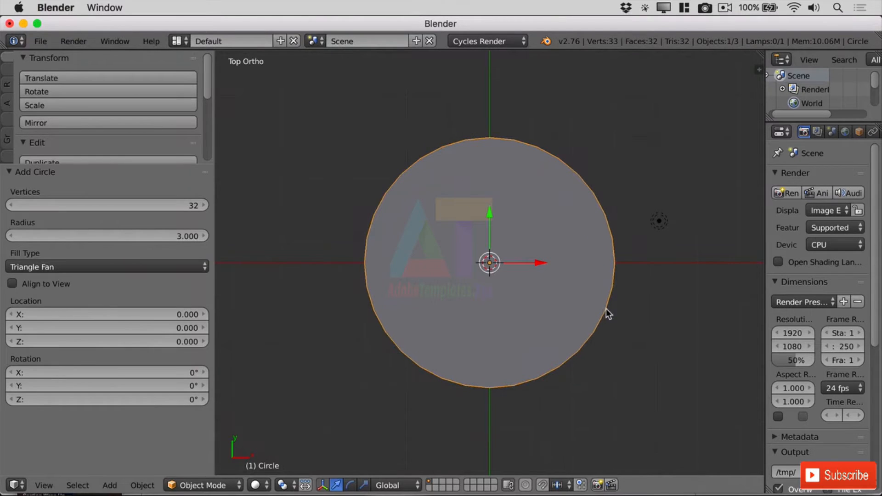
pyautogui.press('Tab')
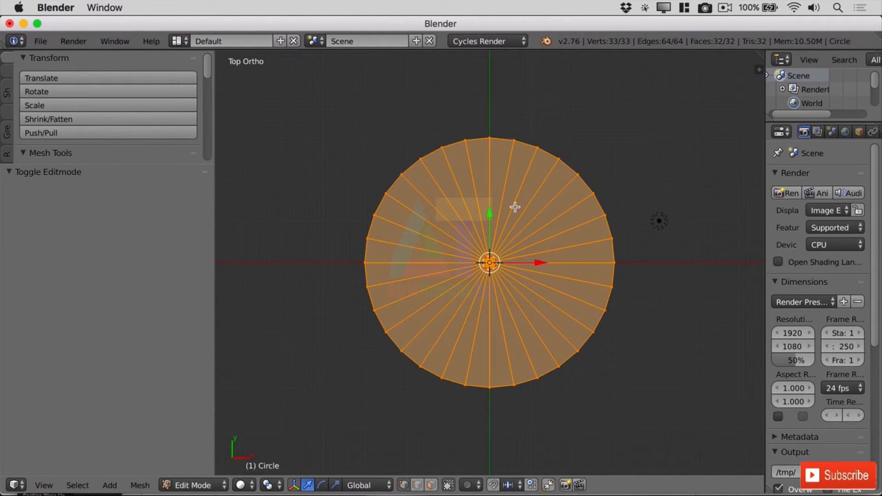
pyautogui.moveTo(208, 67); pyautogui.dragTo(222, 117)
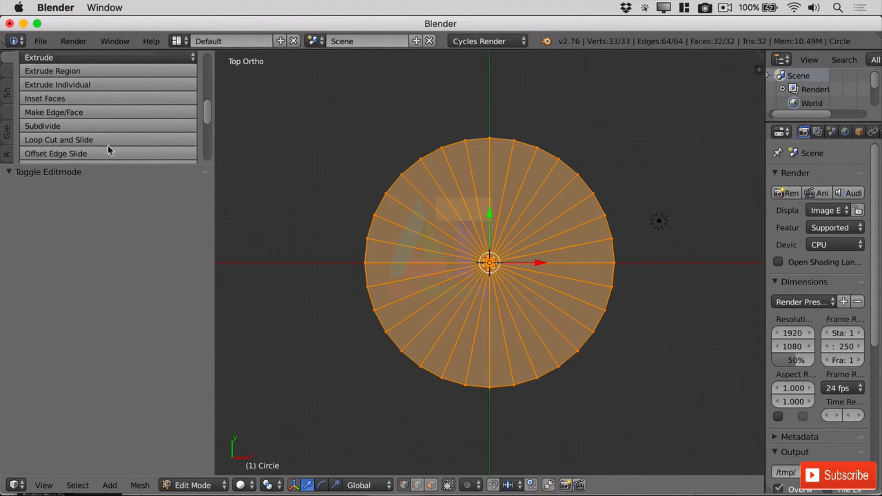
pyautogui.moveTo(118, 162); pyautogui.dragTo(164, 218)
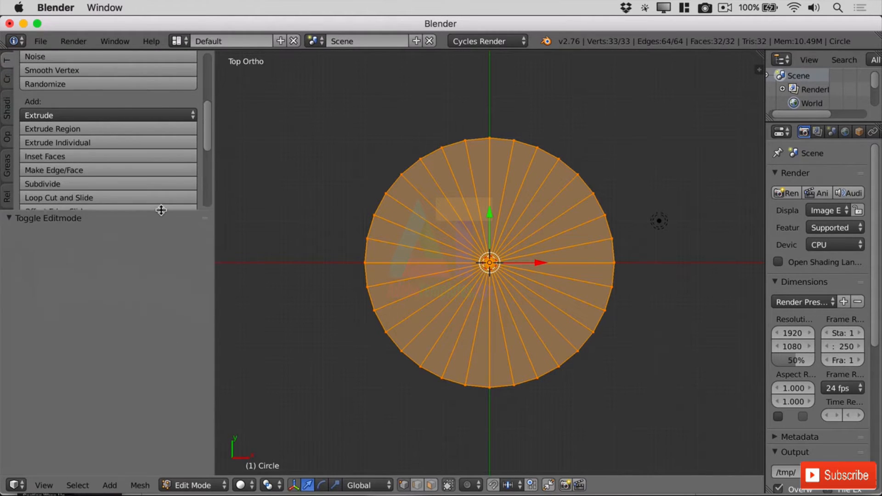
pyautogui.click(95, 182)
pyautogui.click(96, 182)
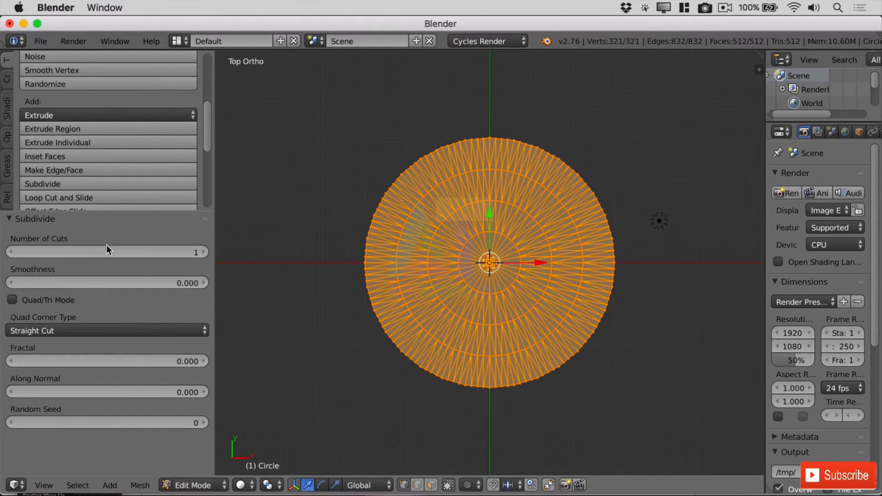
# Step: Set the subdivision's Fractal value to 1.25 to roughen the disc, and render the image
pyautogui.click(201, 361)
pyautogui.moveTo(177, 362); pyautogui.dragTo(209, 363)
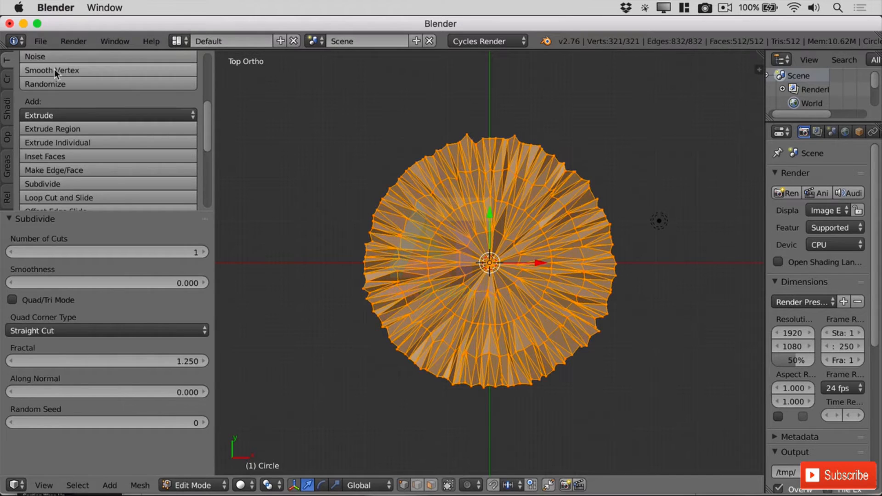
pyautogui.click(72, 41)
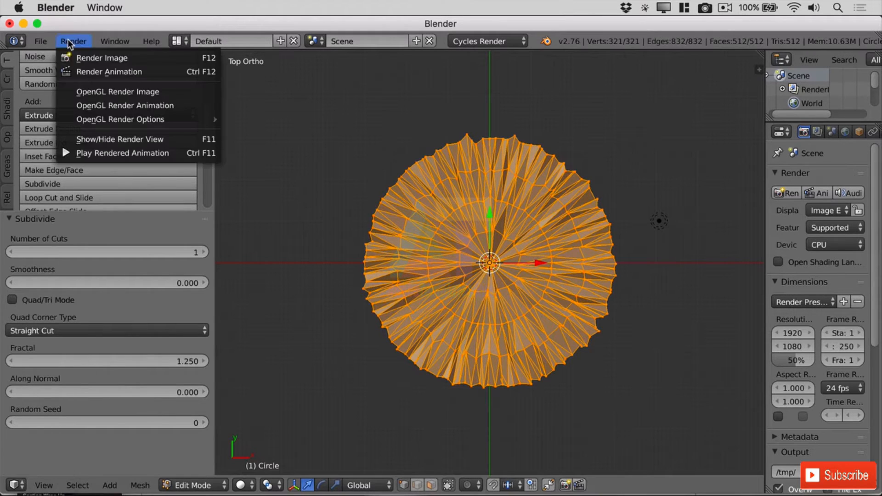
pyautogui.click(101, 57)
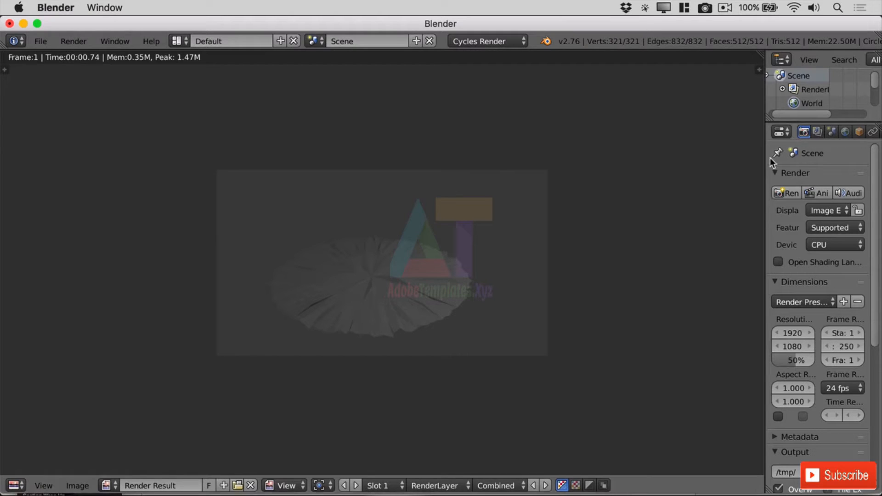
# Step: Widen the properties area, enlarge the outliner so all scene objects show, and return from the render result to the 3D view
pyautogui.moveTo(766, 155); pyautogui.dragTo(670, 161)
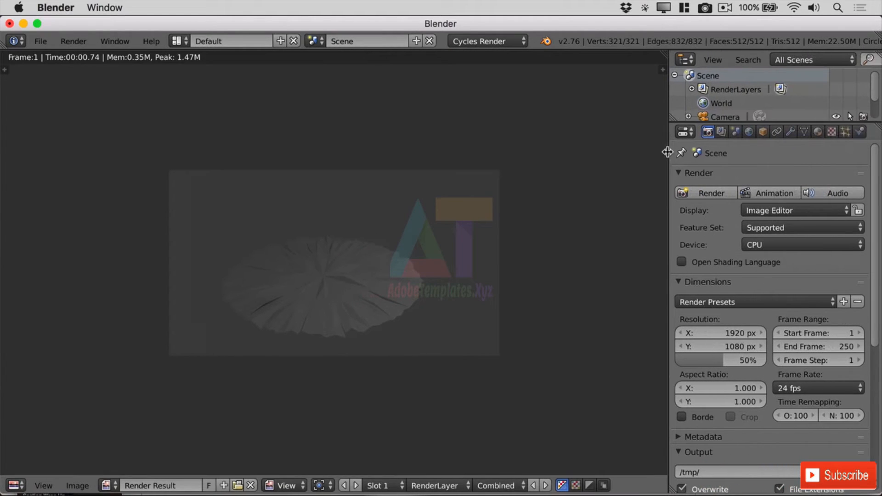
pyautogui.moveTo(761, 119); pyautogui.dragTo(770, 163)
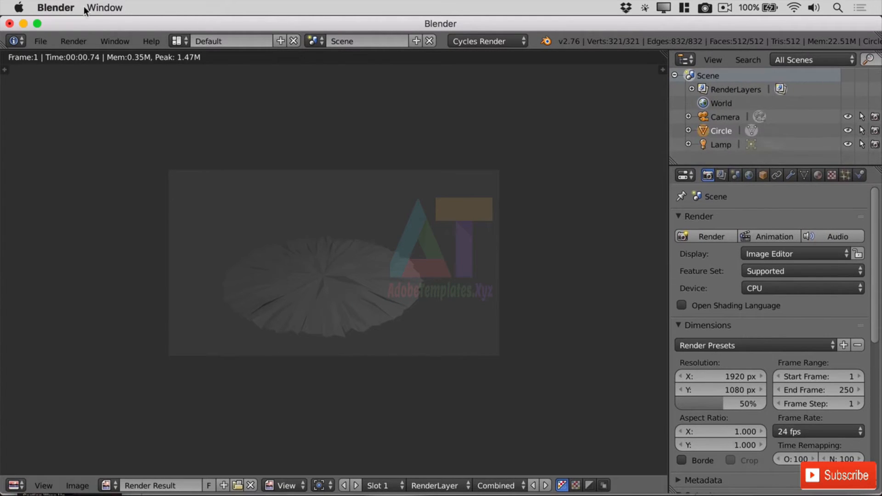
pyautogui.click(14, 486)
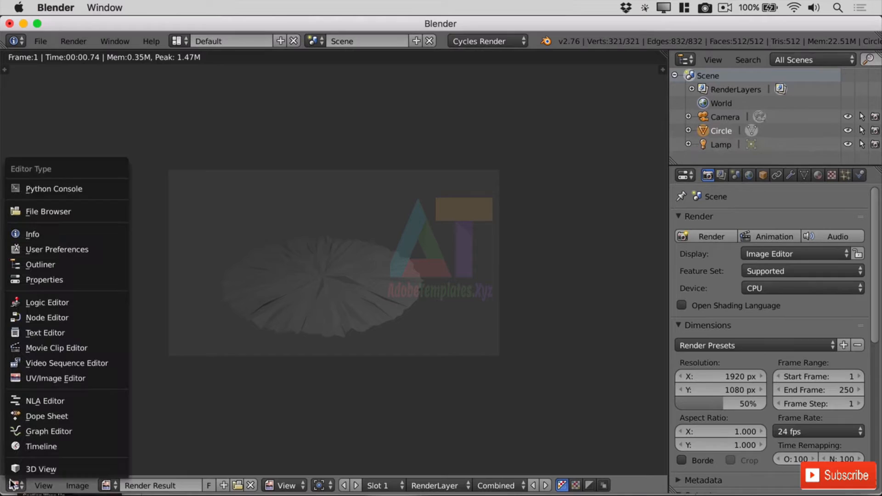
pyautogui.click(31, 470)
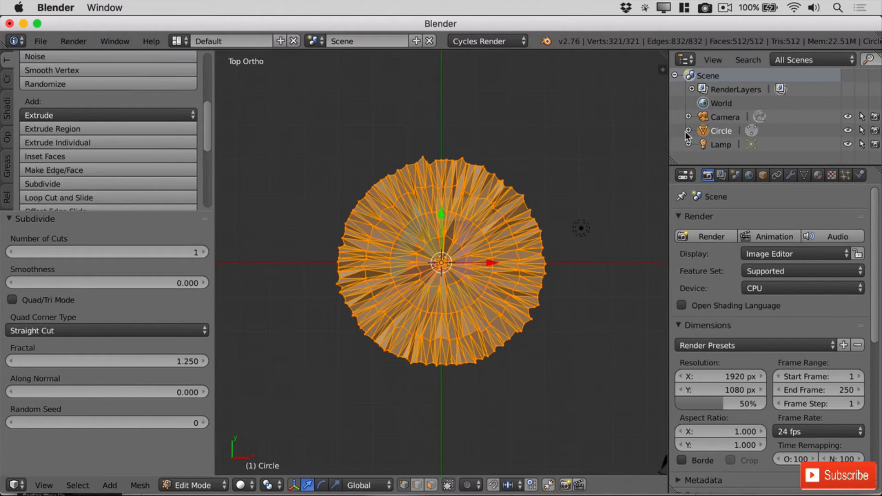
# Step: Select the camera, look through it in the 3D view, and show its transform and view properties
pyautogui.click(704, 117)
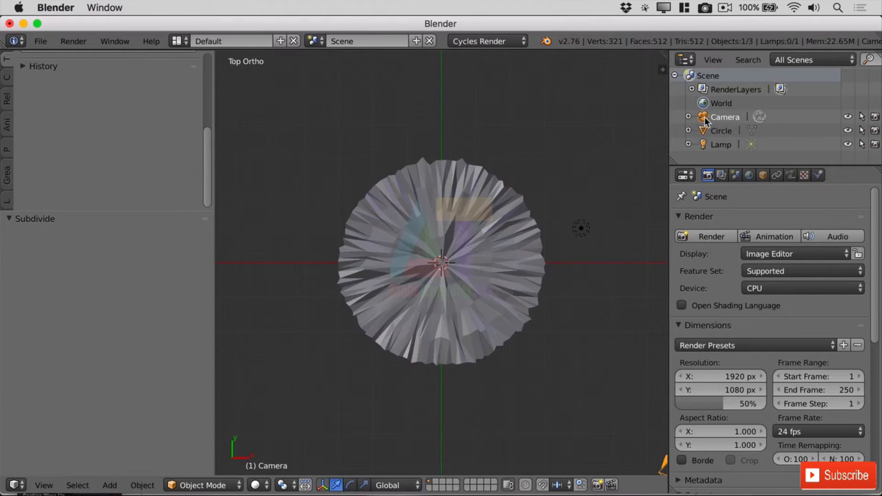
pyautogui.click(44, 485)
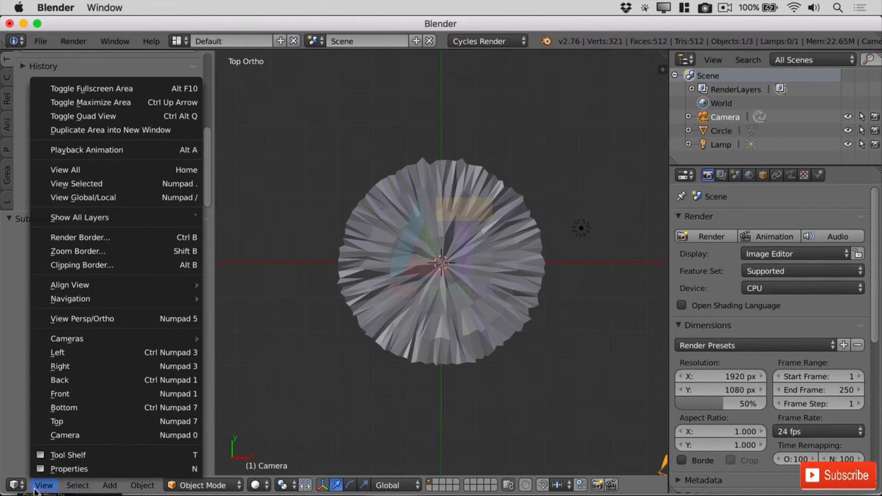
pyautogui.click(78, 435)
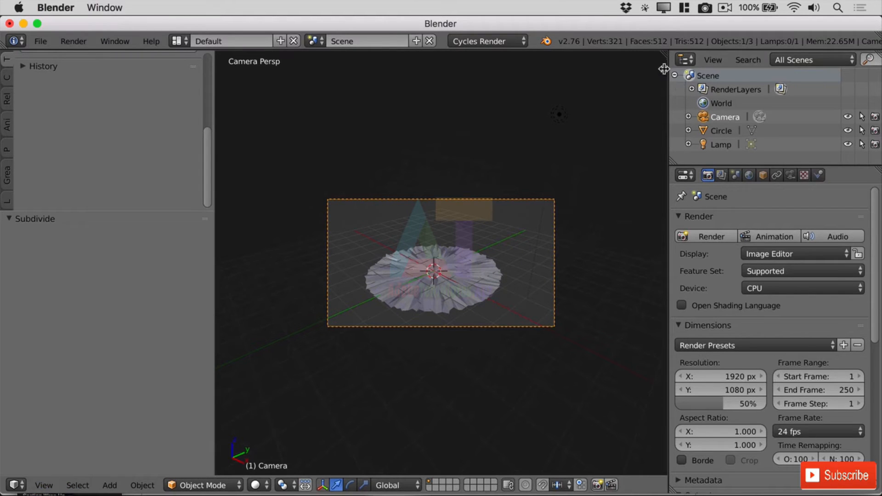
pyautogui.click(660, 68)
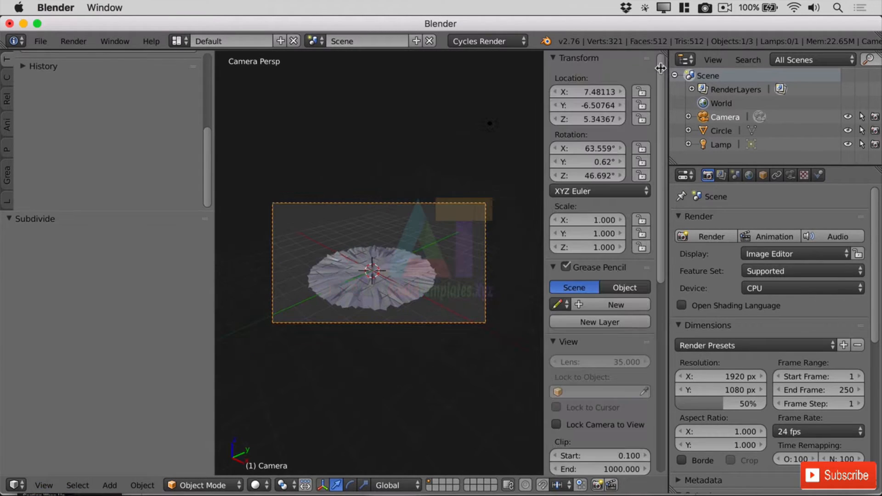
# Step: Lock the camera to the view in the 3D view's display properties
pyautogui.scroll(-6, 662, 227)
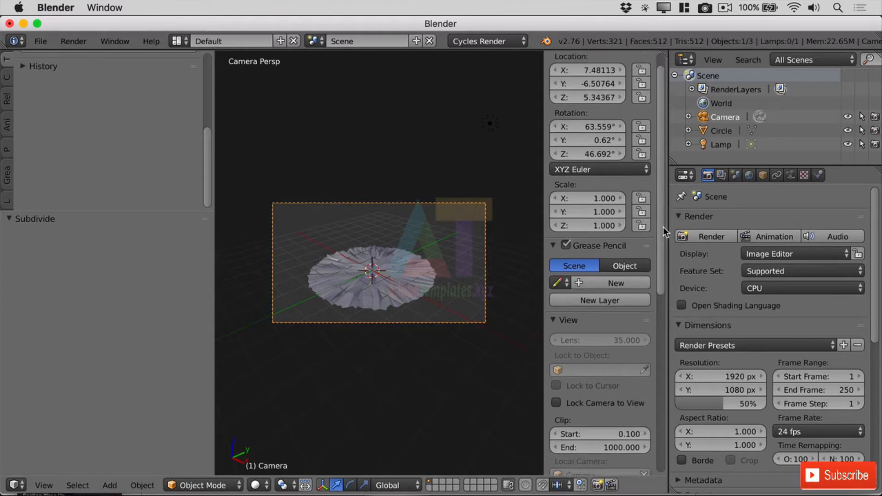
pyautogui.click(600, 307)
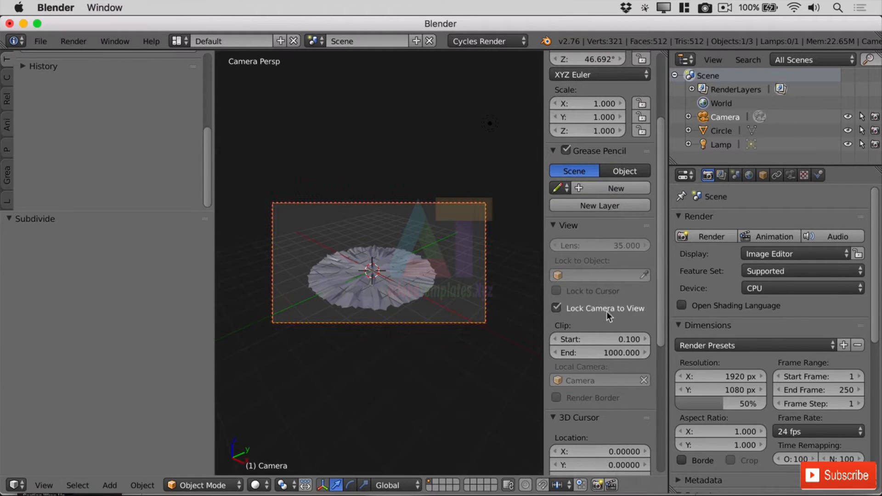
pyautogui.scroll(5, 662, 193)
pyautogui.scroll(2, 648, 124)
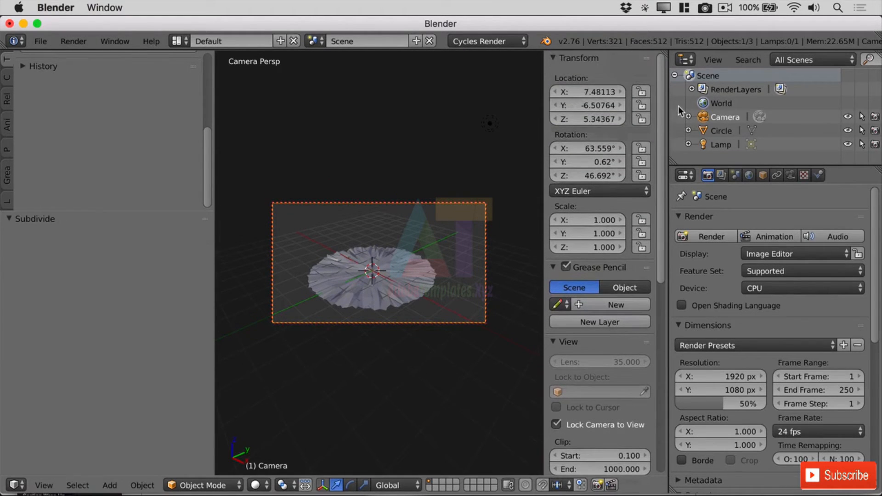
# Step: Set the camera's X and Y location to 0 to centre it over the disc
pyautogui.click(597, 94)
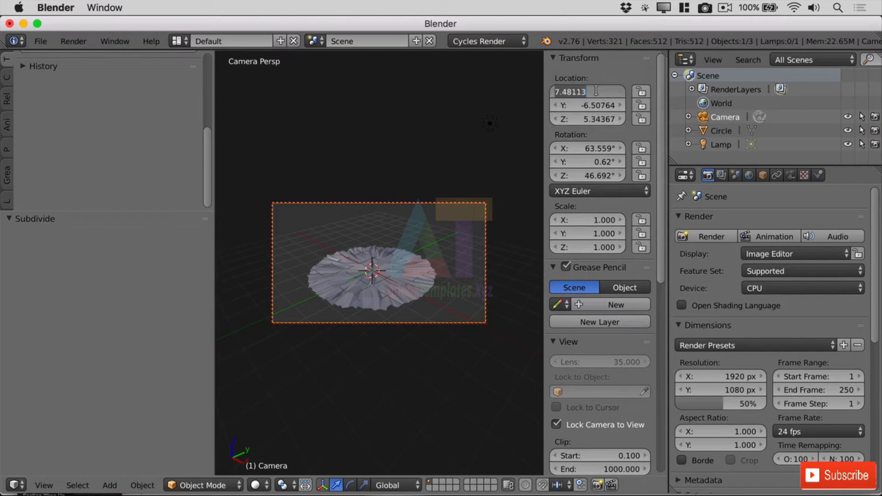
pyautogui.write('0')
pyautogui.press('Return')
pyautogui.click(587, 103)
pyautogui.write('0')
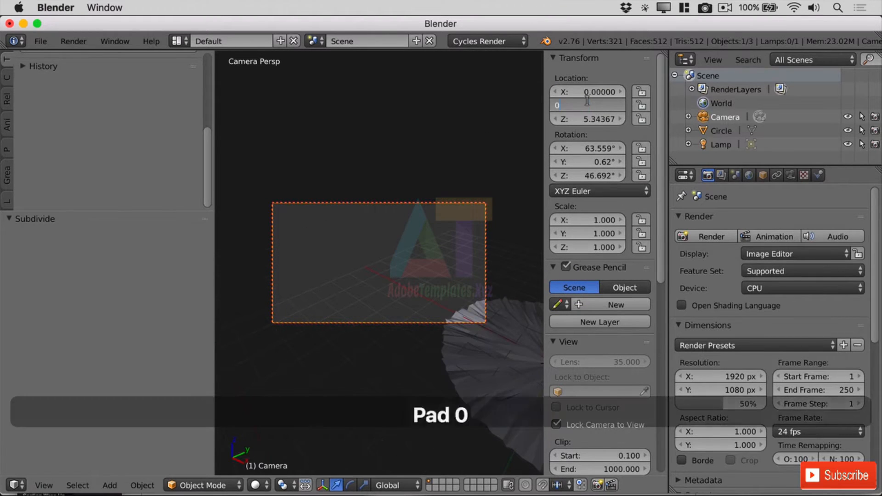
pyautogui.press('Return')
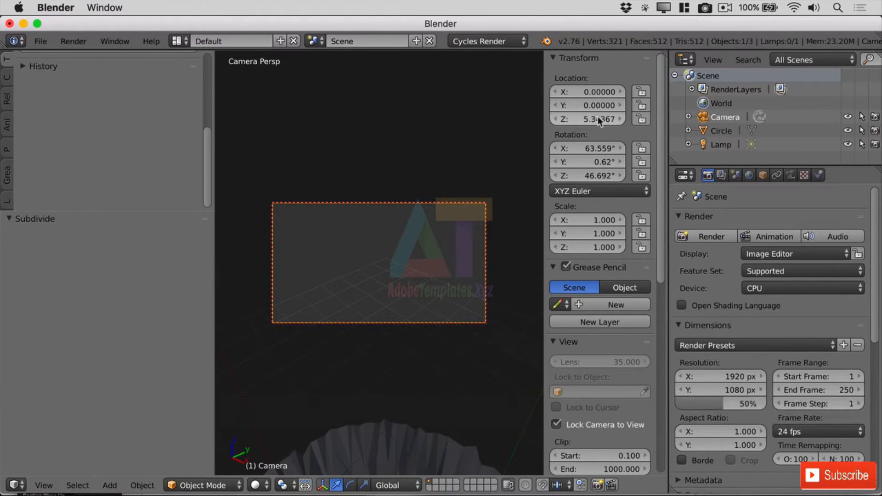
# Step: Set the camera's rotation to 0° on X, 0° on Y and 90° on Z
pyautogui.click(586, 150)
pyautogui.write('0')
pyautogui.press('Return')
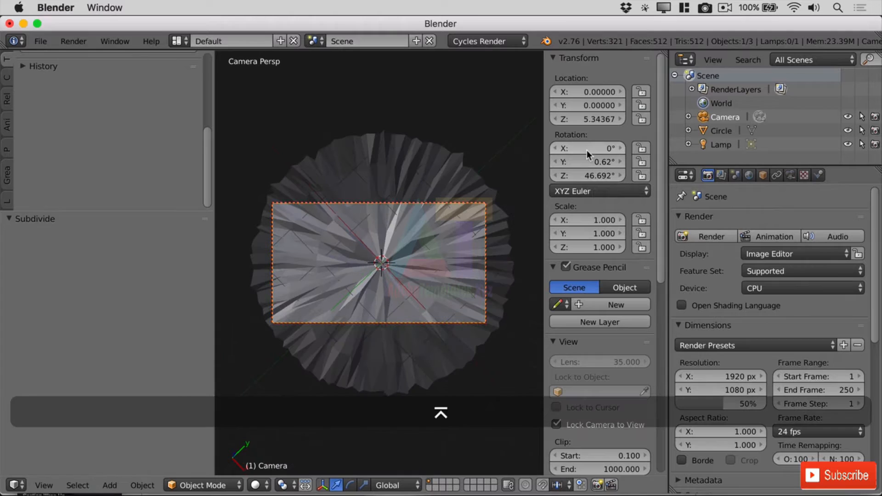
pyautogui.click(606, 164)
pyautogui.write('0')
pyautogui.press('Return')
pyautogui.click(610, 175)
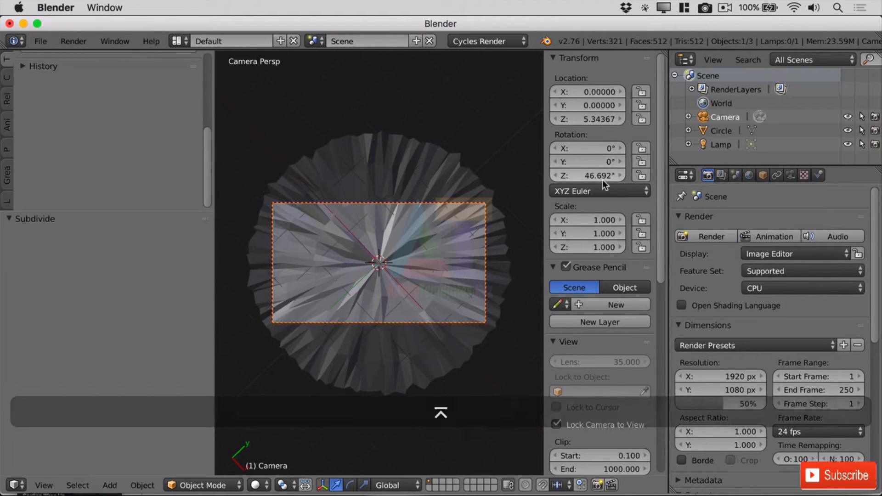
pyautogui.write('90')
pyautogui.press('Return')
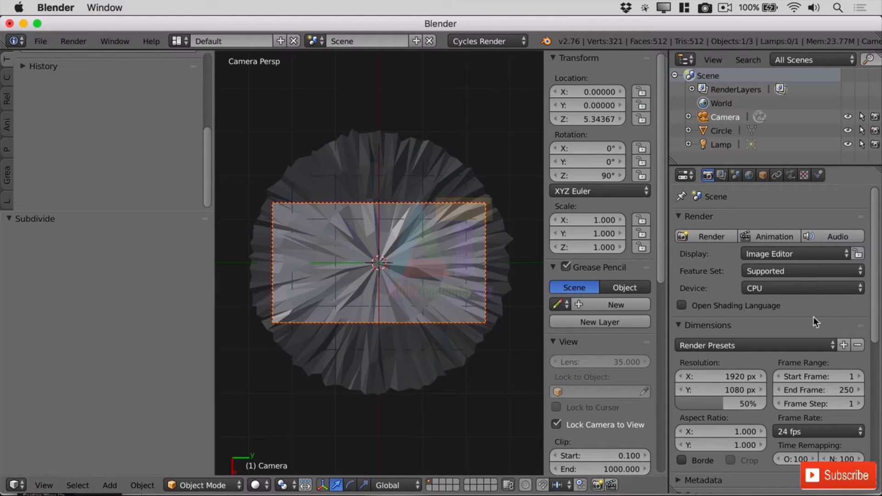
# Step: Switch the camera lens to Orthographic and lower the camera's Z location to about 3.48
pyautogui.click(791, 176)
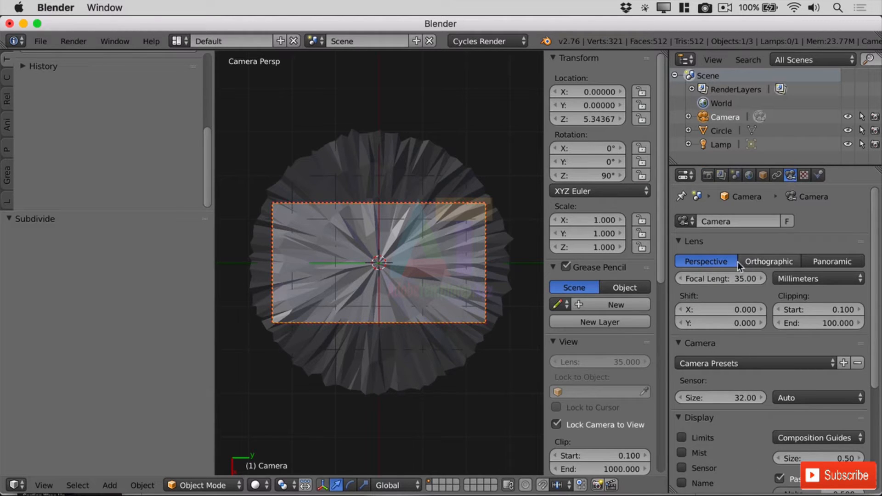
pyautogui.click(760, 260)
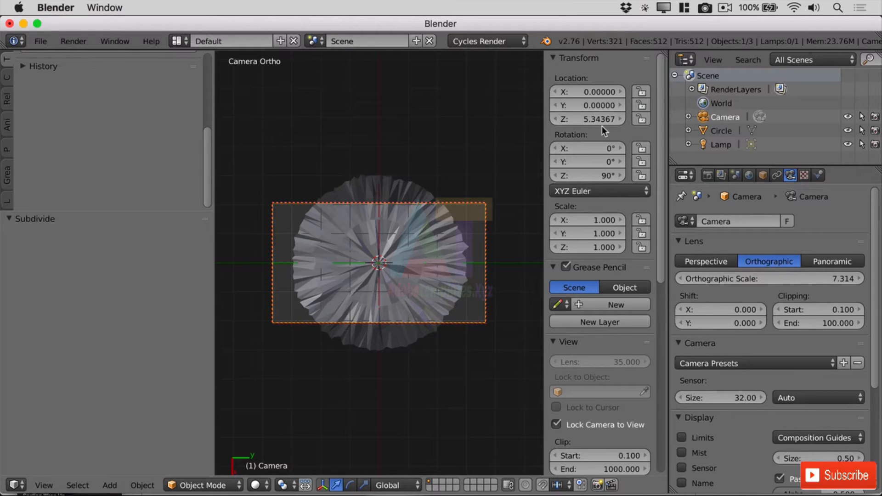
pyautogui.moveTo(601, 123)
pyautogui.mouseDown()
pyautogui.moveTo(556, 119)
pyautogui.moveTo(591, 121)
pyautogui.mouseUp()
# Step: Set the render resolution to 1024 × 1024 px
pyautogui.click(708, 175)
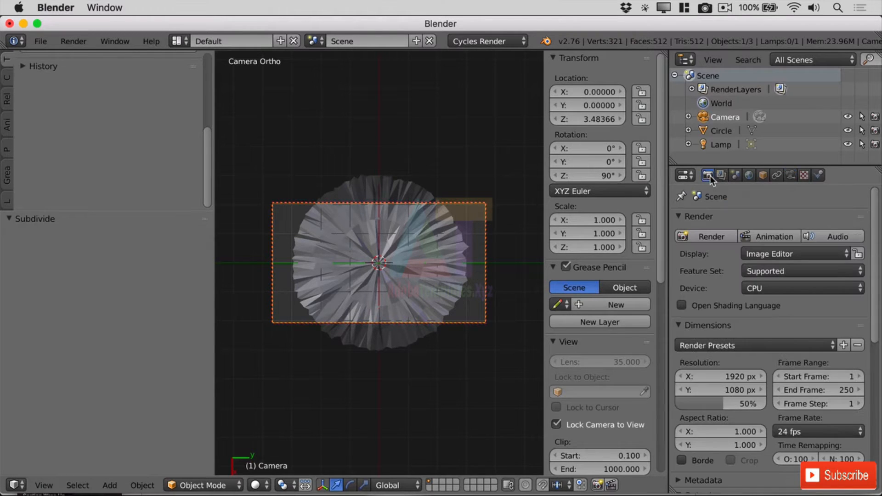
pyautogui.scroll(-5, 740, 324)
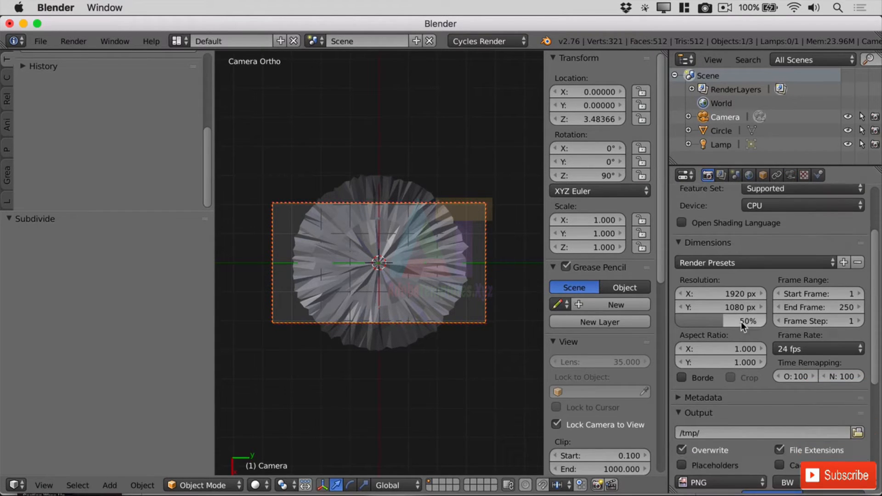
pyautogui.scroll(-1, 741, 322)
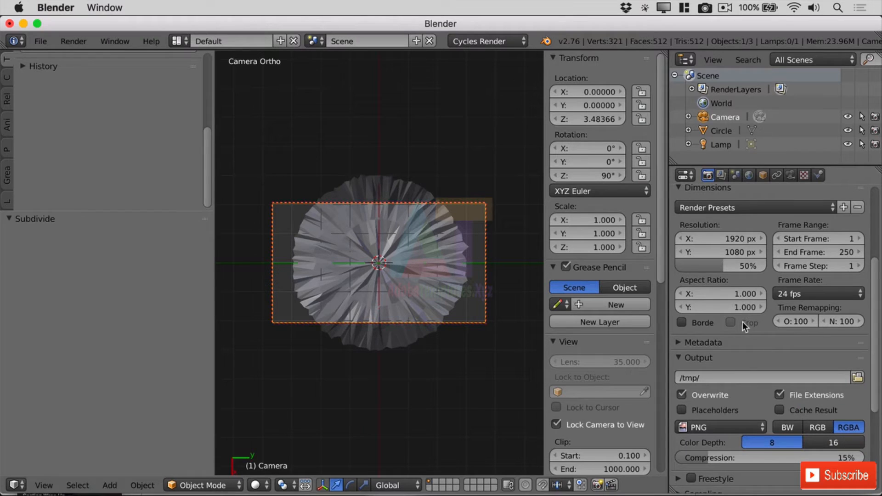
pyautogui.click(744, 239)
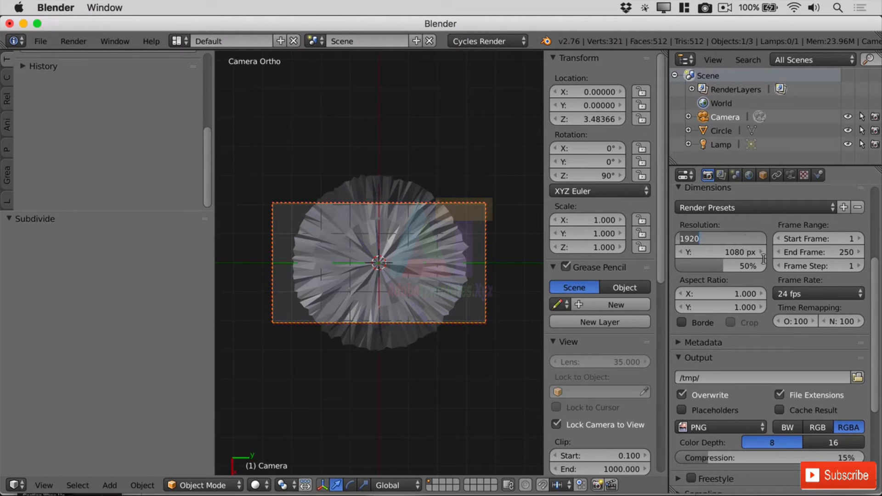
pyautogui.write('1024')
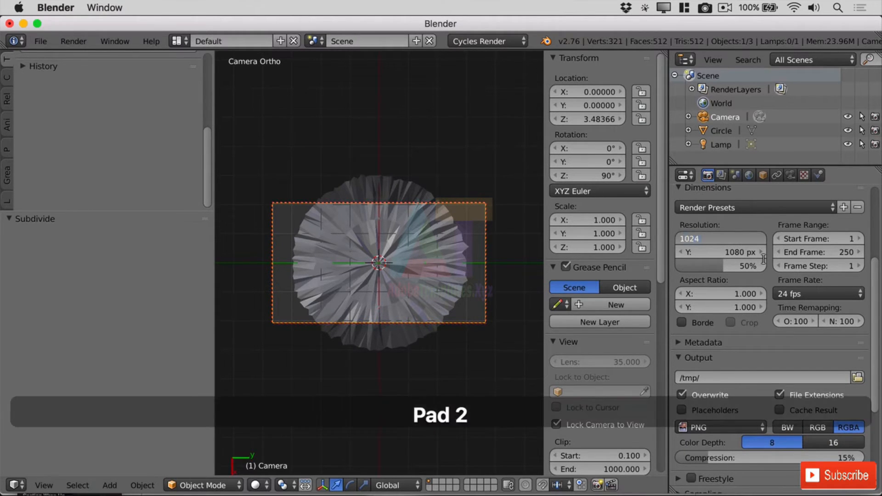
pyautogui.press('Return')
pyautogui.click(746, 255)
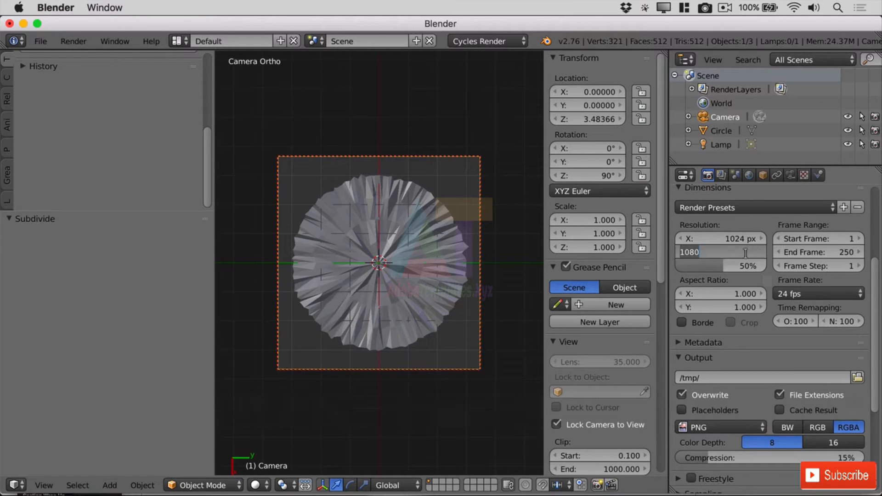
pyautogui.write('10247')
pyautogui.press('Return')
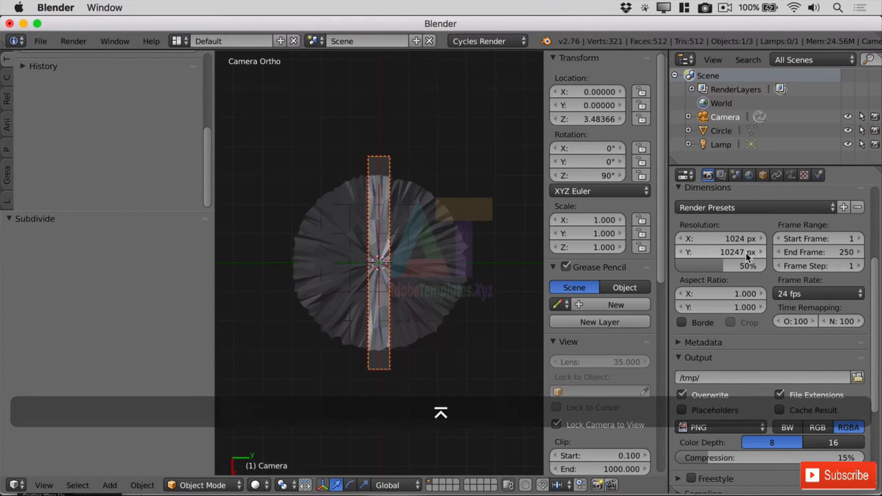
pyautogui.click(743, 252)
pyautogui.write('1024')
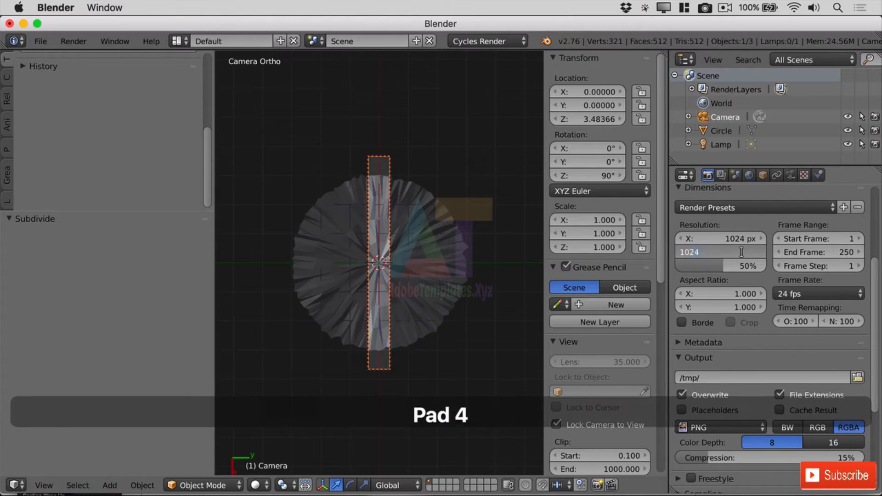
pyautogui.press('Return')
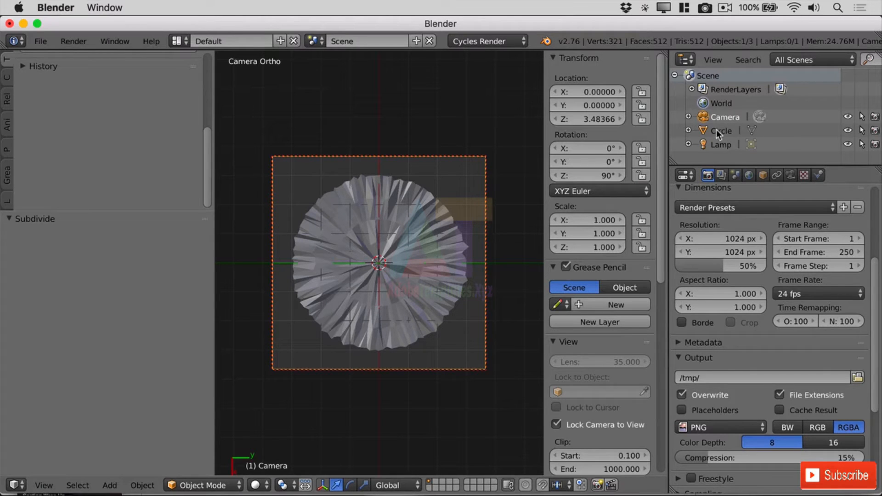
# Step: Unlock the camera from the view and leave the camera view for an angled perspective of the scene
pyautogui.click(581, 426)
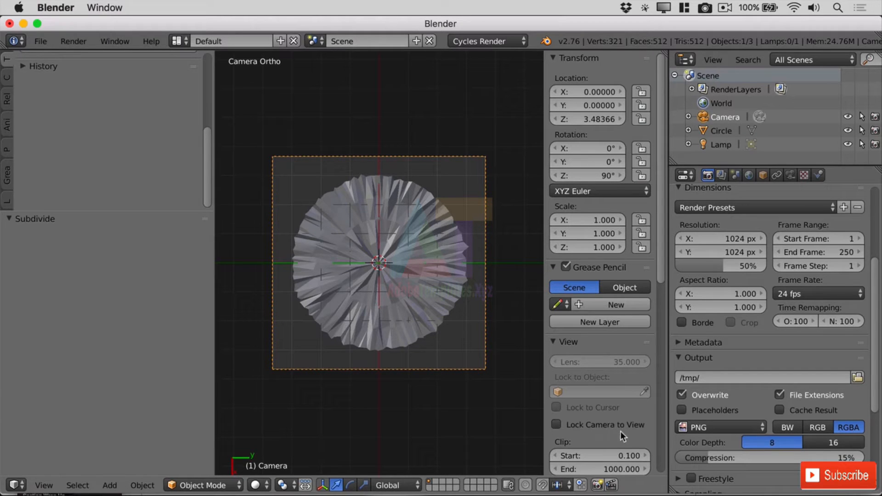
pyautogui.moveTo(395, 356); pyautogui.dragTo(409, 326, button='middle')
pyautogui.scroll(-5, 409, 326)
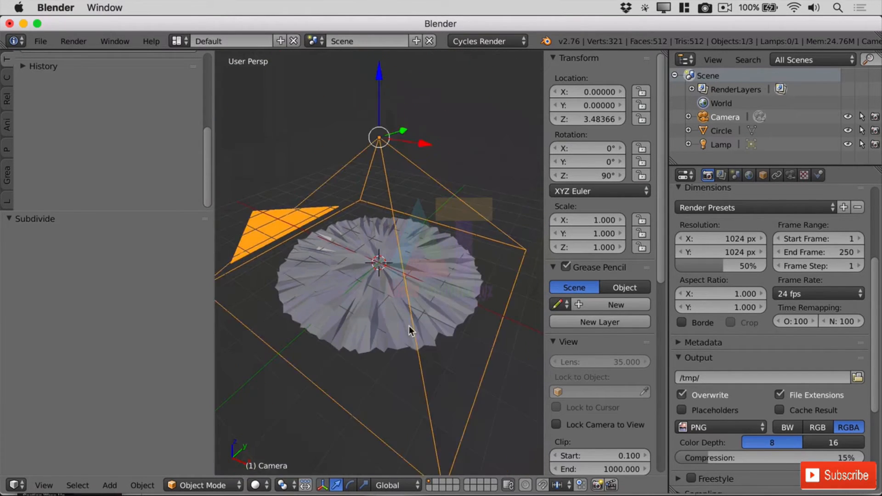
# Step: Give the circle a new material with an orange diffuse colour of about R 0.800, G 0.317, B 0.000
pyautogui.click(728, 132)
pyautogui.click(818, 176)
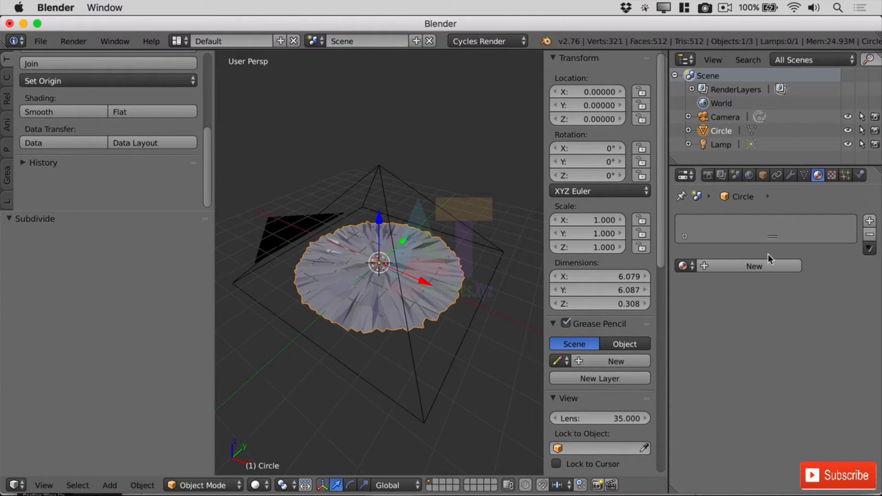
pyautogui.click(753, 266)
pyautogui.click(787, 363)
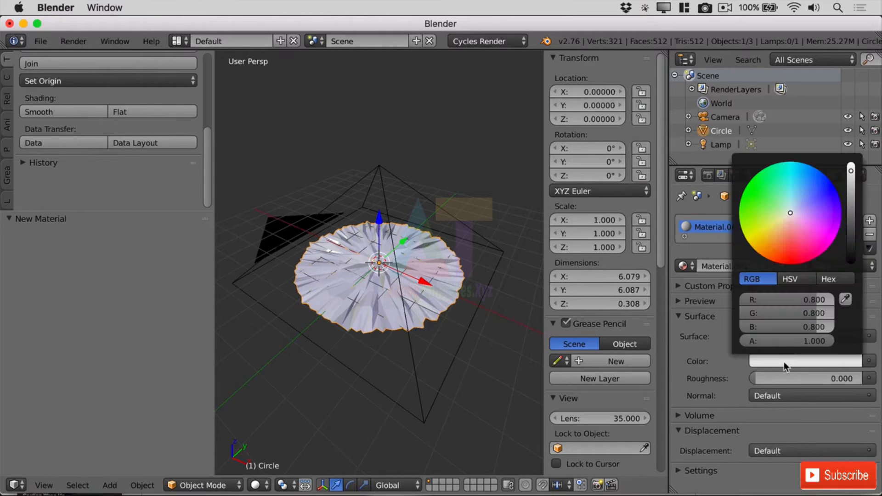
pyautogui.moveTo(780, 228); pyautogui.dragTo(758, 252)
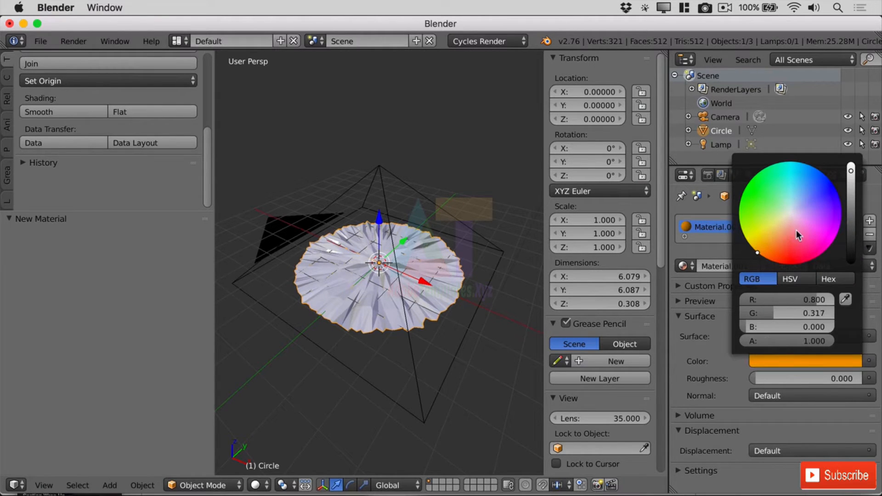
# Step: Render the image and examine the orange disc up close in the render result
pyautogui.click(73, 41)
pyautogui.click(84, 59)
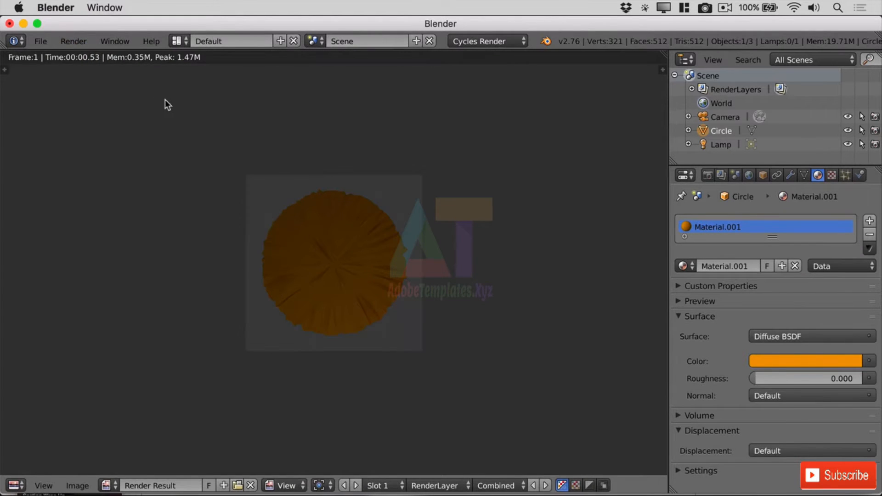
pyautogui.scroll(4, 314, 300)
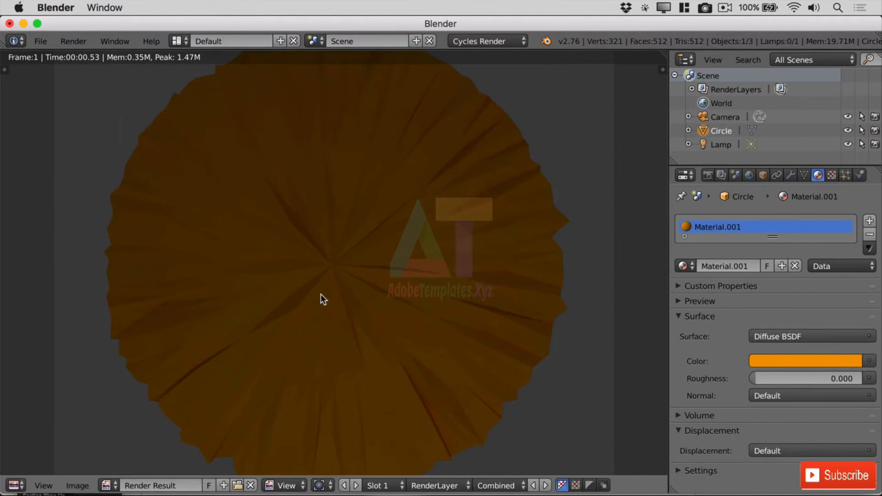
pyautogui.scroll(-2, 321, 295)
pyautogui.scroll(1, 326, 298)
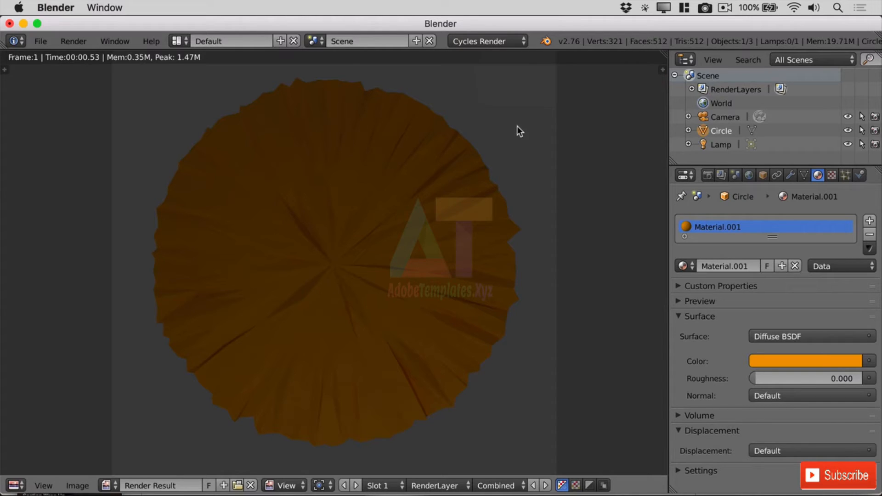
# Step: Keep PNG as the output format, enable the Transparent film option, and render the image again
pyautogui.click(711, 179)
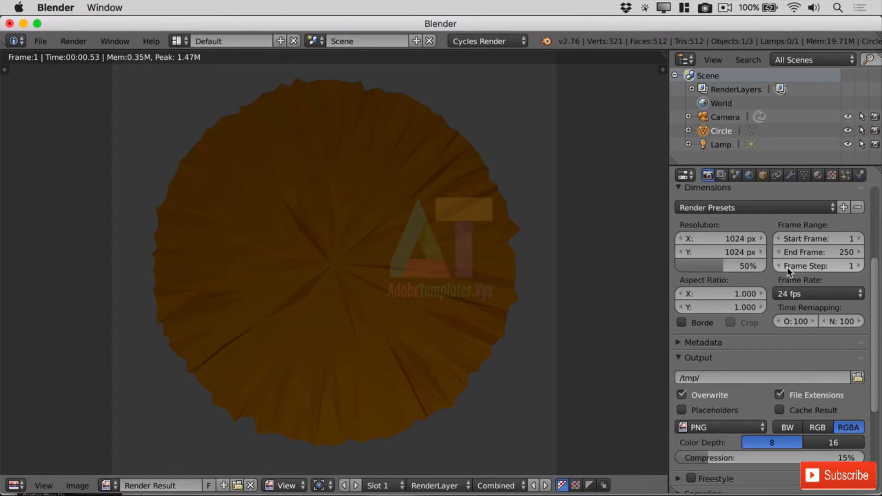
pyautogui.scroll(-3, 816, 388)
pyautogui.scroll(-6, 820, 390)
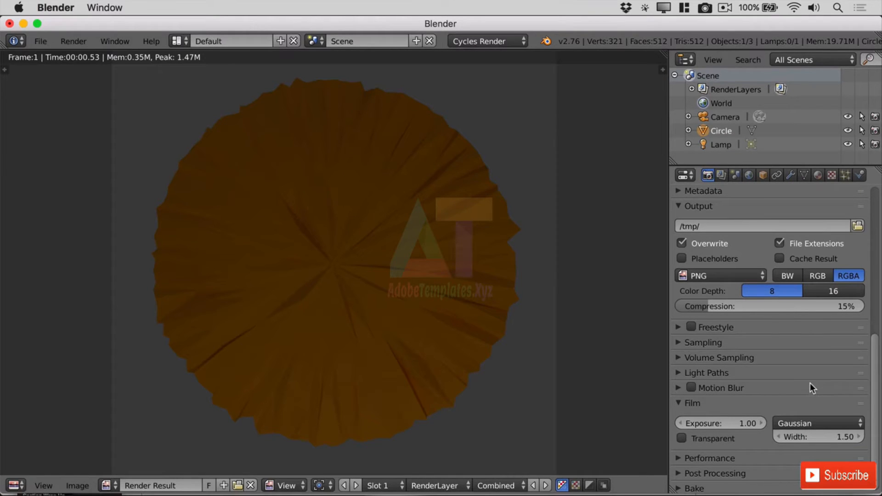
pyautogui.scroll(-1, 809, 383)
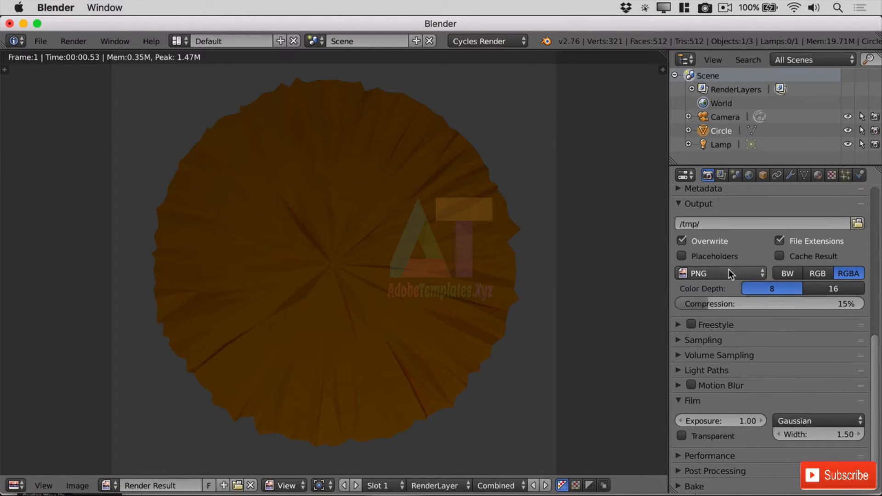
pyautogui.click(700, 274)
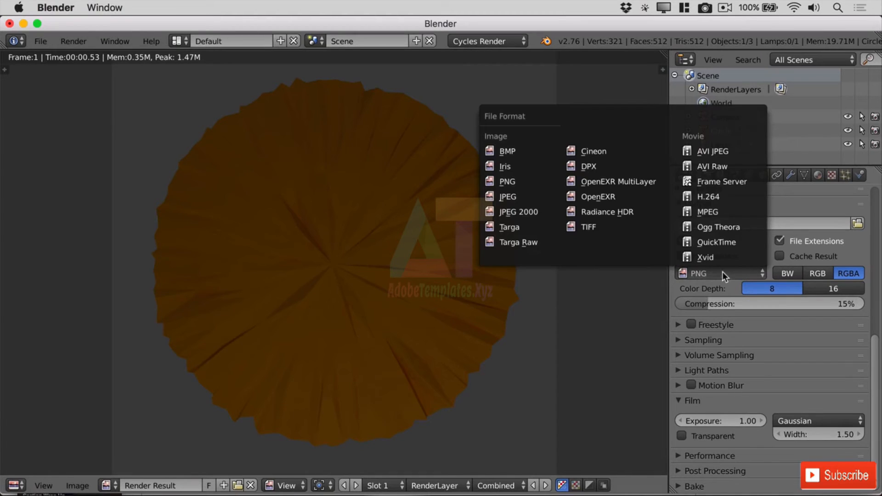
pyautogui.click(723, 273)
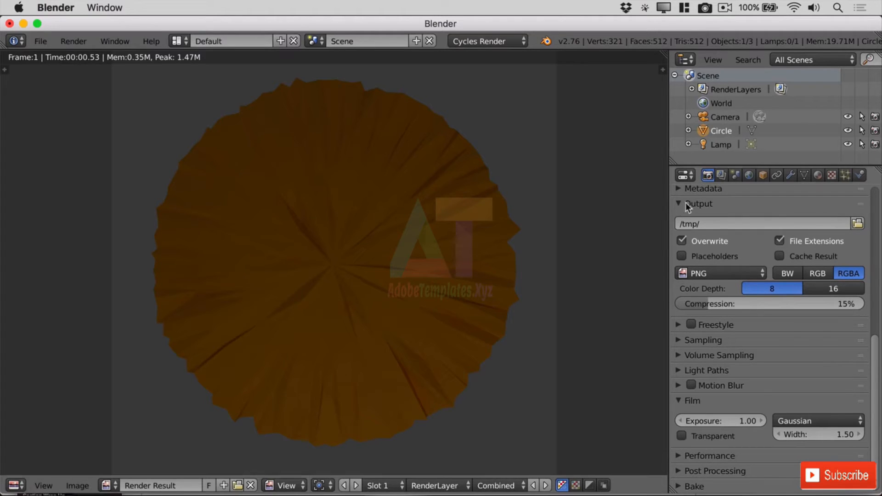
pyautogui.click(682, 436)
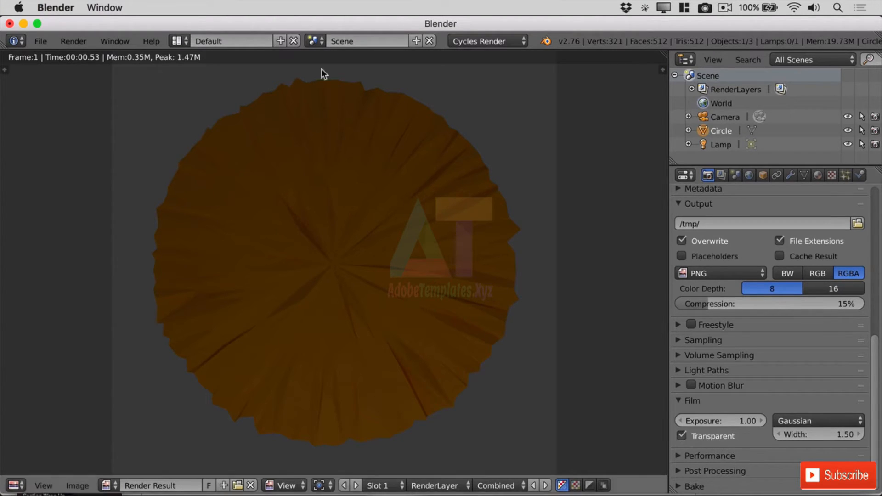
pyautogui.click(85, 42)
pyautogui.click(88, 57)
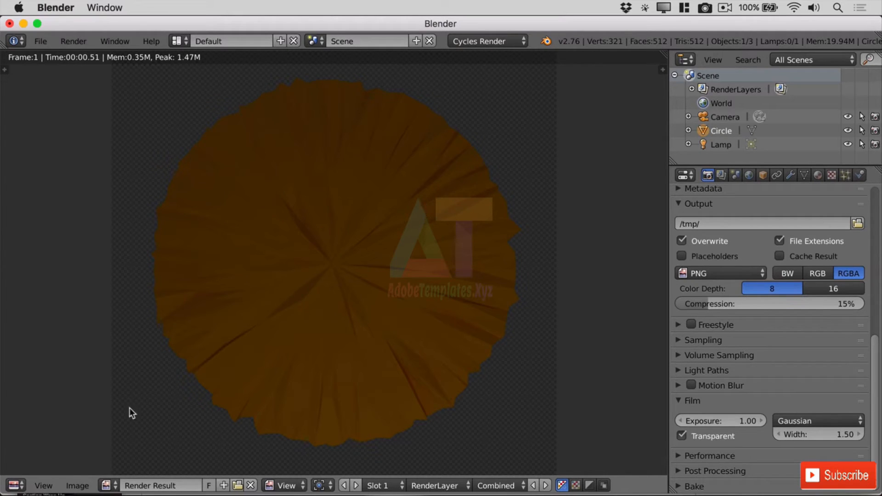
# Step: Save the rendered image as Iris_Cycles.png in the 06.fluffy.bunny folder, in PNG format with RGBA colour
pyautogui.click(84, 488)
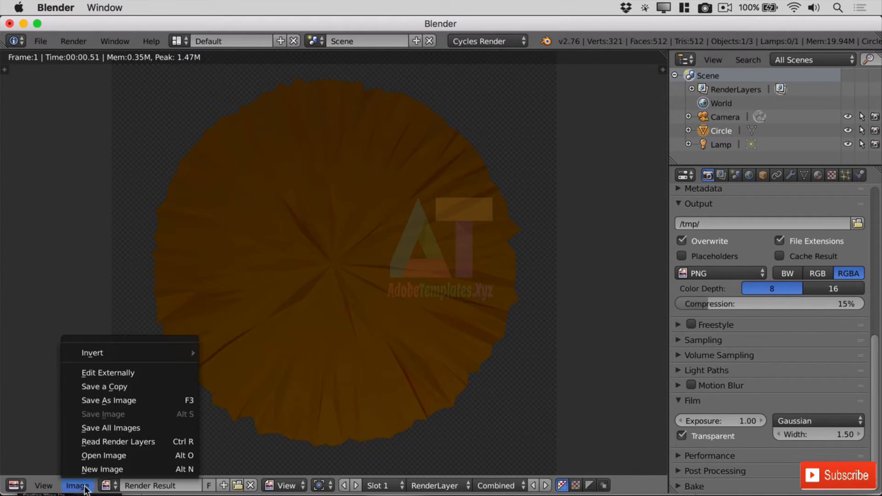
pyautogui.click(142, 402)
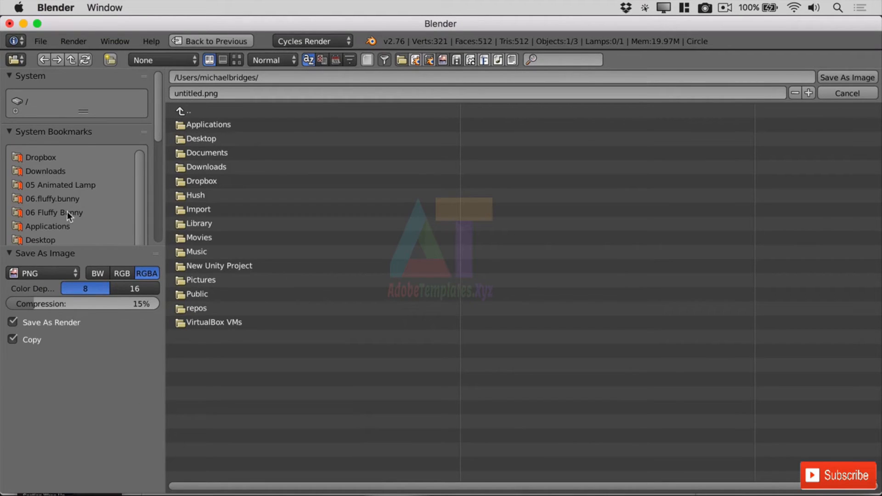
pyautogui.click(60, 200)
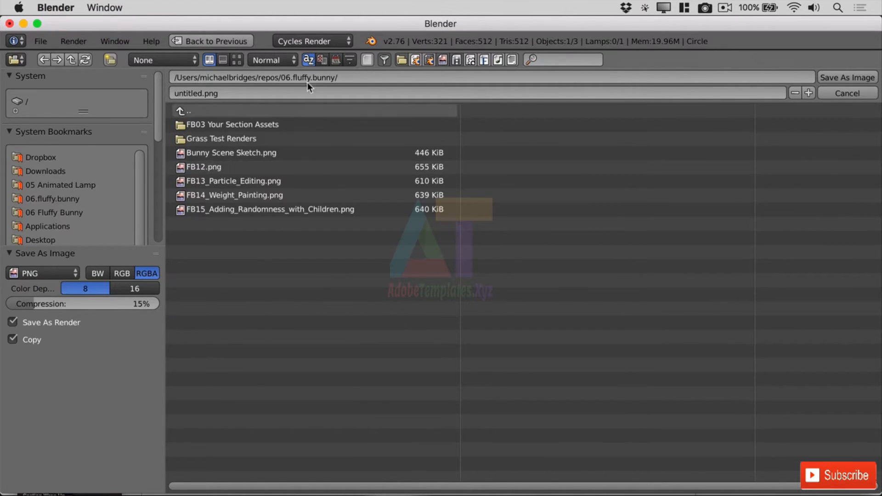
pyautogui.click(69, 212)
pyautogui.click(56, 199)
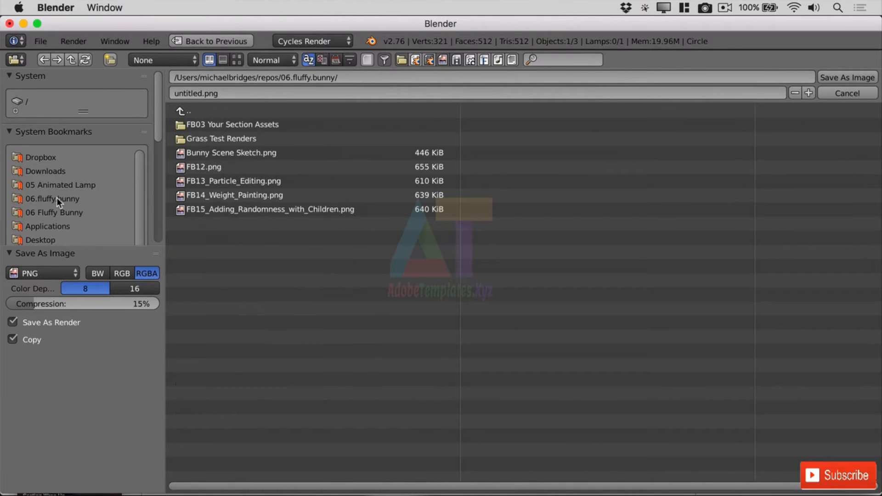
pyautogui.click(244, 93)
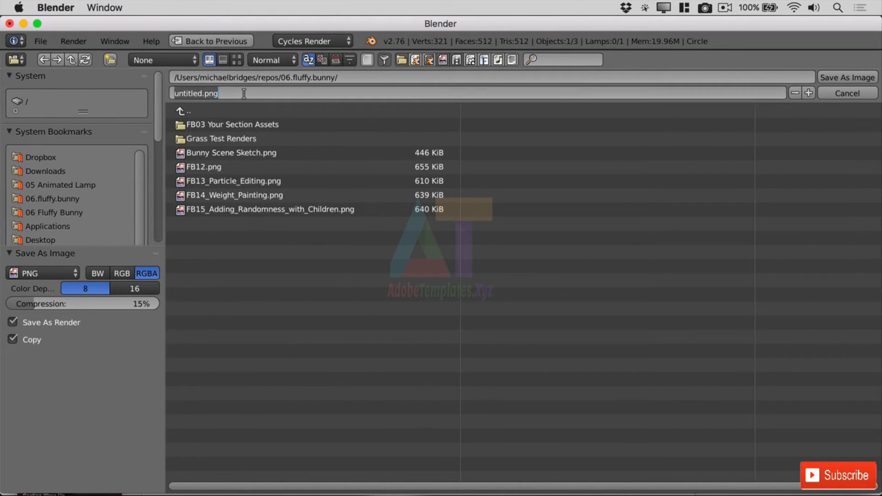
pyautogui.write('Iris Cycles')
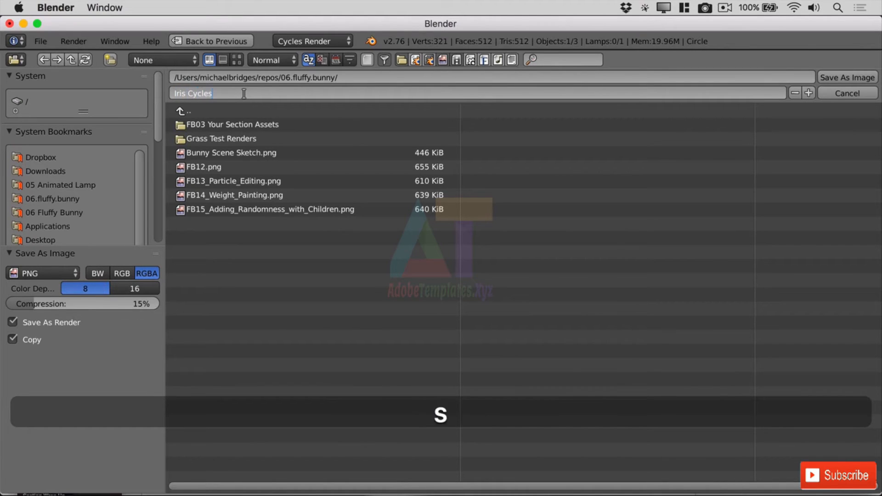
pyautogui.press('Return')
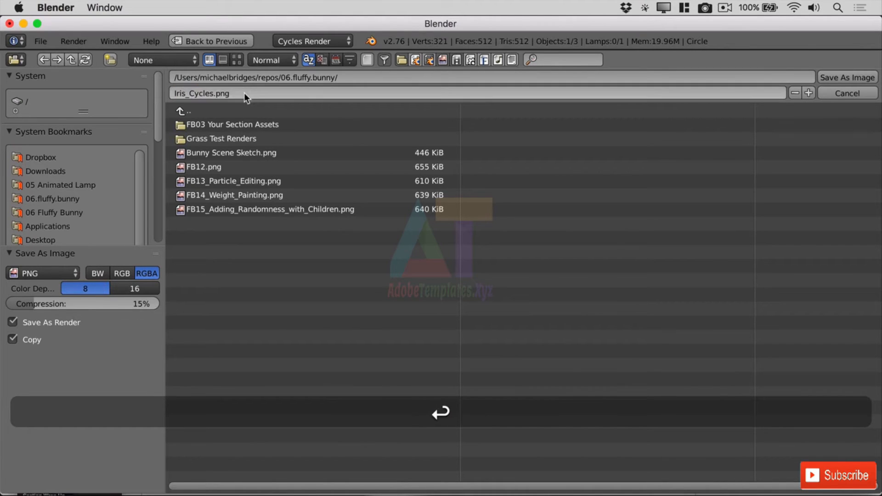
pyautogui.click(845, 78)
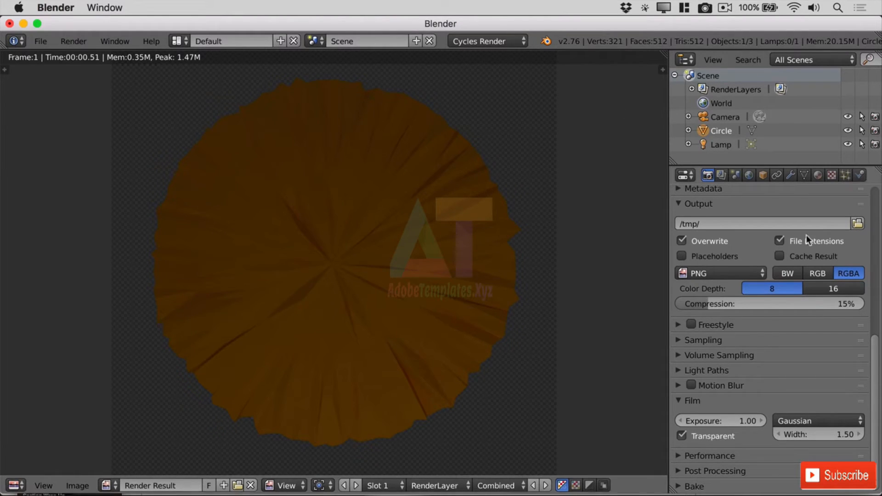
# Step: Switch the render engine to Blender Render and render the image
pyautogui.click(490, 41)
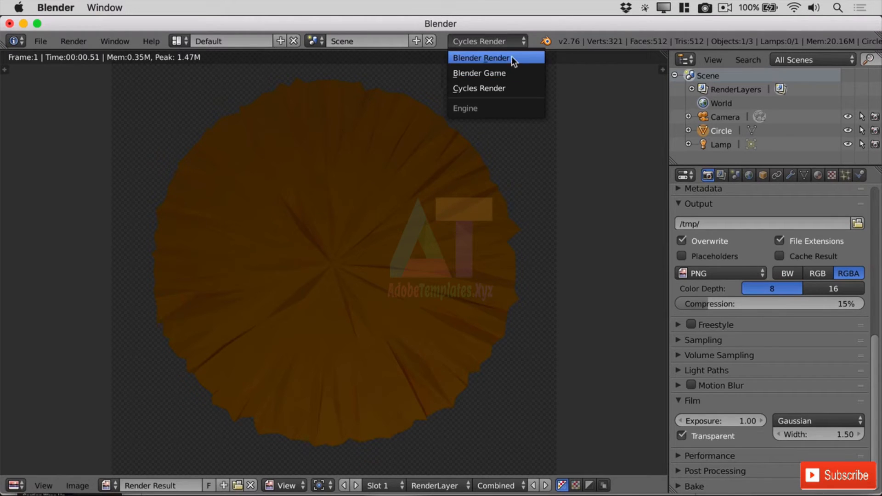
pyautogui.click(511, 57)
pyautogui.click(85, 42)
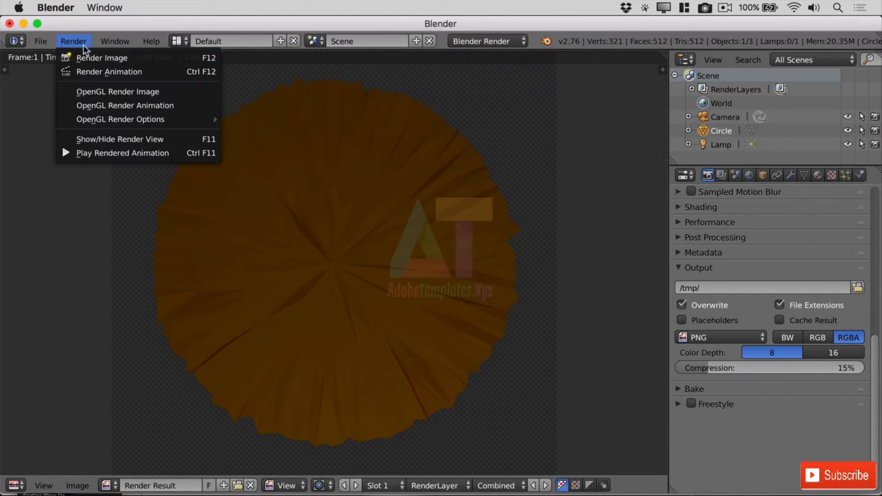
pyautogui.click(89, 56)
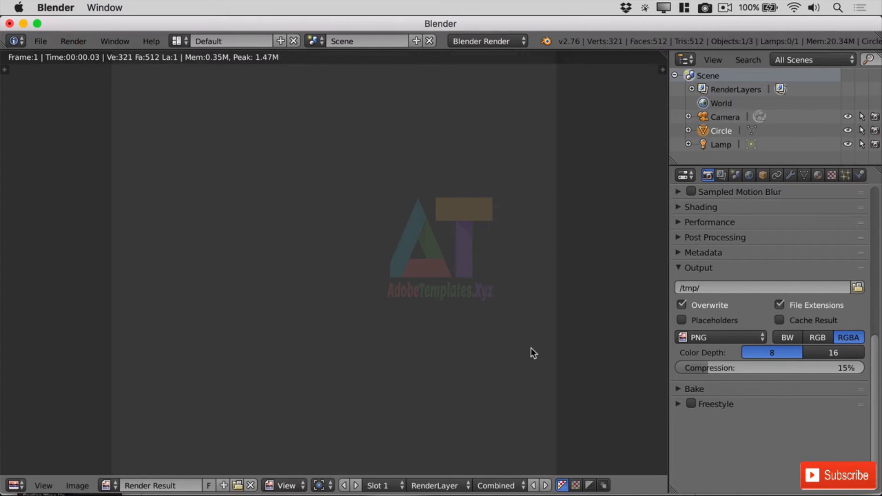
# Step: Replace the circle's material with a new one in orange diffuse, R 0.800, G 0.159, B 0.001, and render the image
pyautogui.click(821, 178)
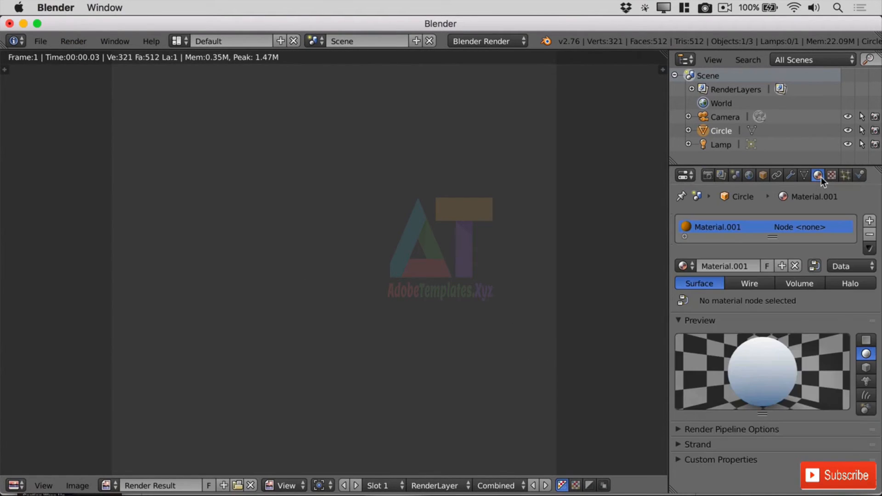
pyautogui.click(869, 235)
pyautogui.click(763, 267)
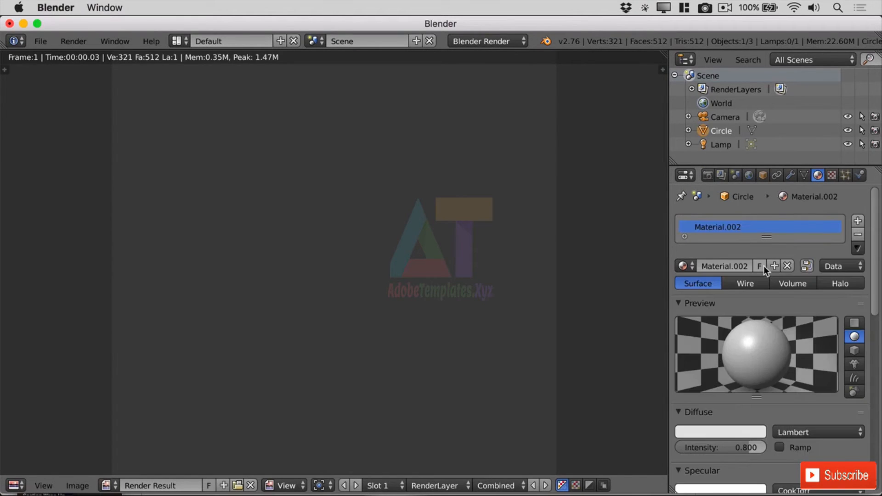
pyautogui.click(745, 433)
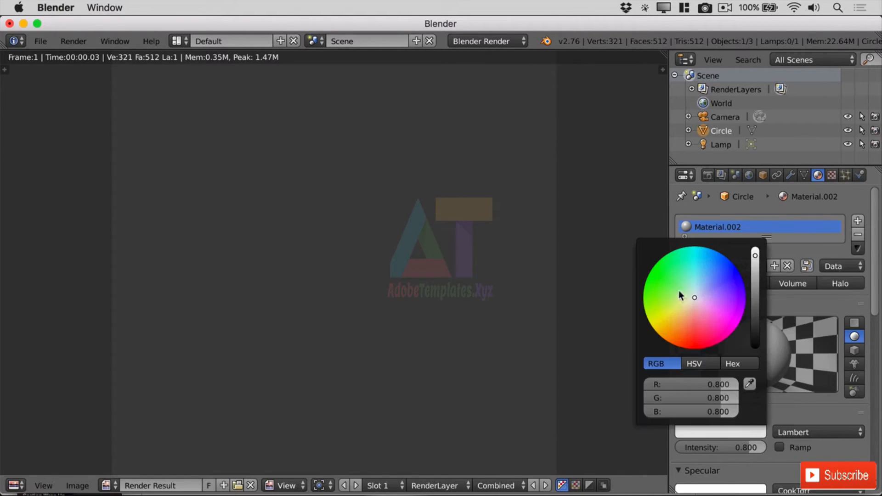
pyautogui.moveTo(695, 304); pyautogui.dragTo(679, 345)
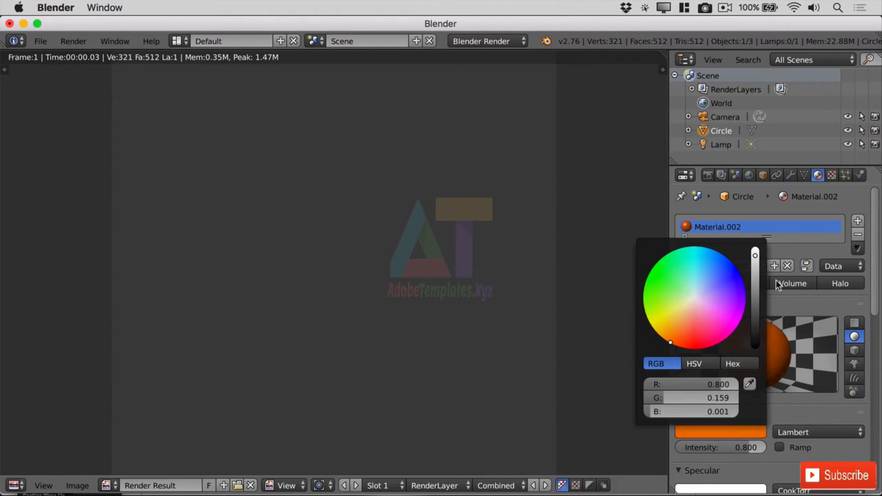
pyautogui.click(70, 41)
pyautogui.click(83, 57)
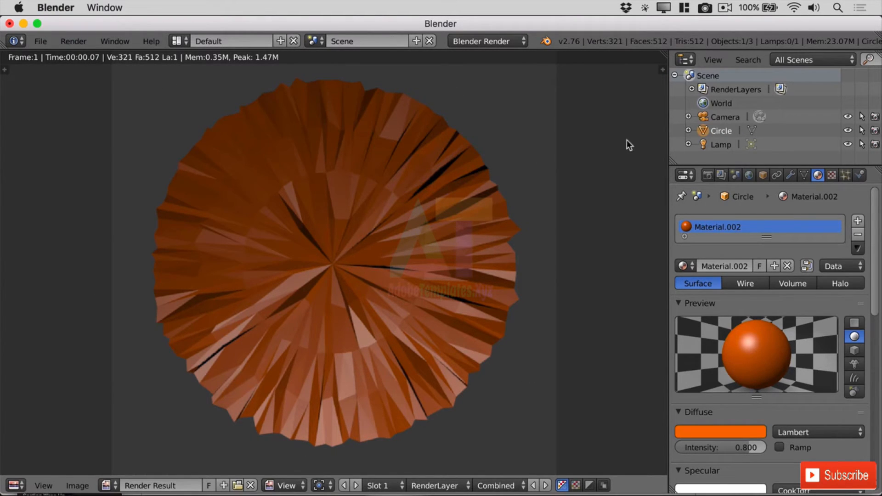
# Step: Set the render shading's alpha mode to Transparent and render the image again
pyautogui.click(708, 175)
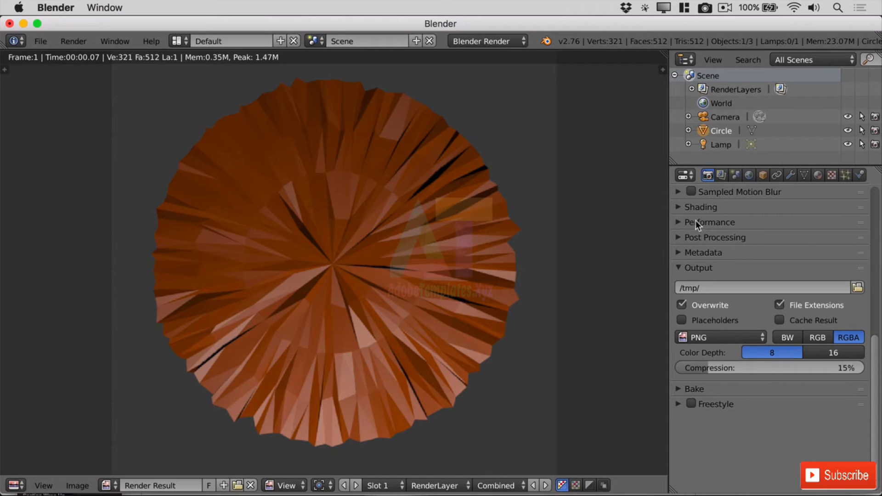
pyautogui.click(680, 207)
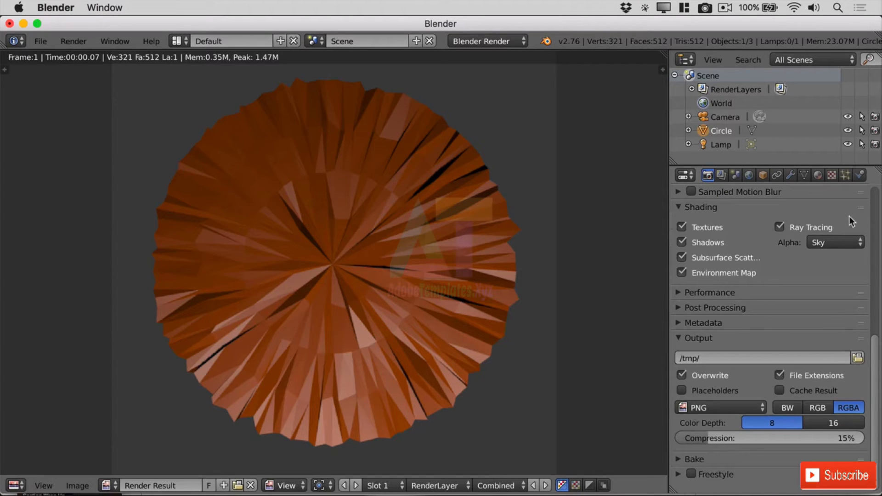
pyautogui.click(839, 246)
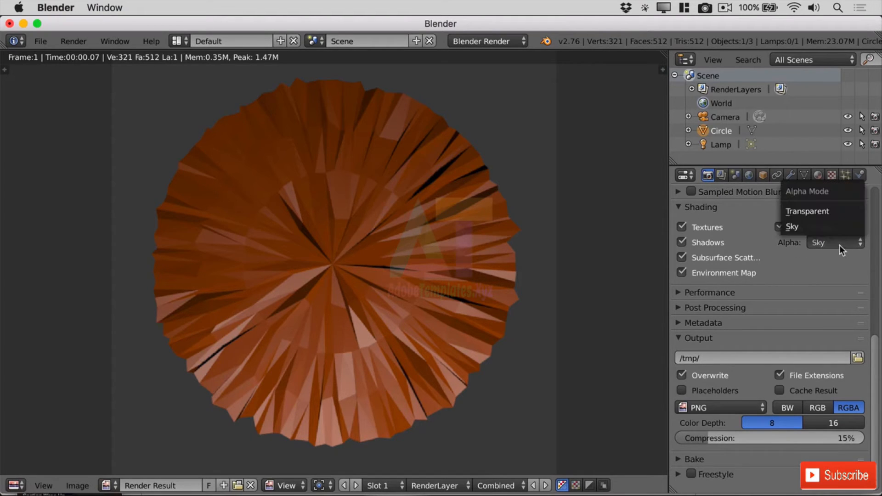
pyautogui.click(840, 211)
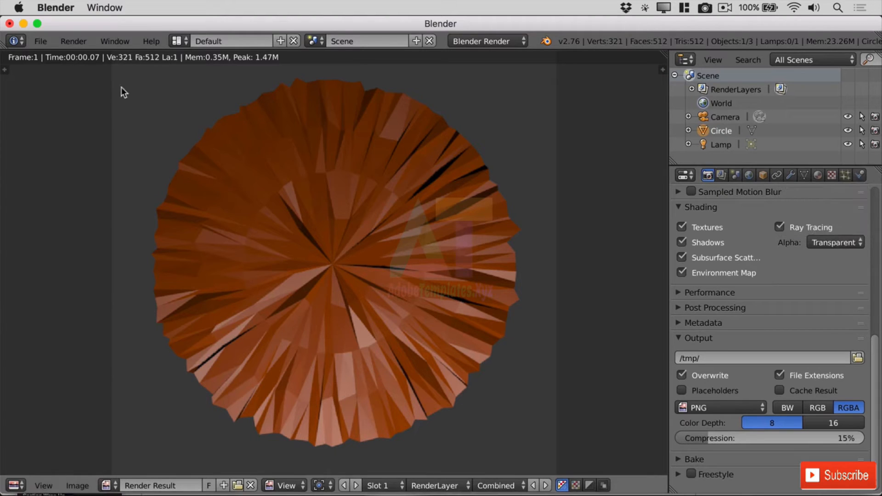
pyautogui.click(75, 41)
pyautogui.click(85, 56)
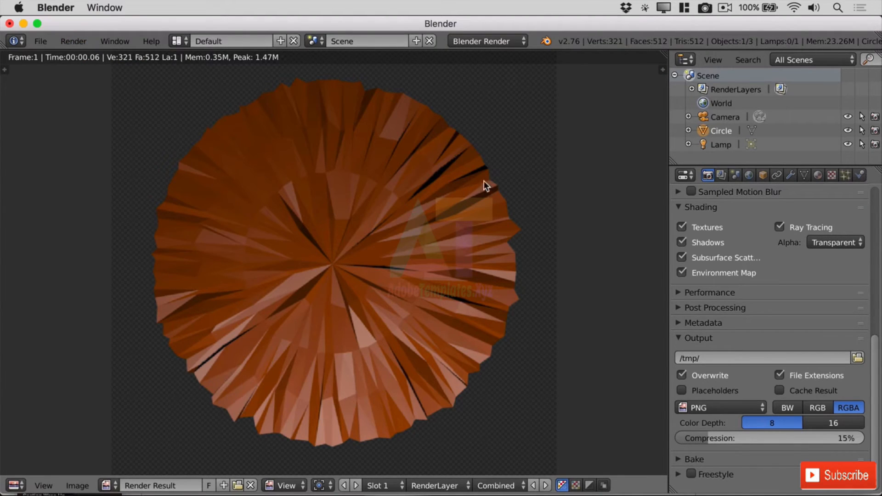
# Step: Save the Blender Render image as Iris_BR.png in the 06.fluffy.bunny folder alongside the Cycles version
pyautogui.click(78, 486)
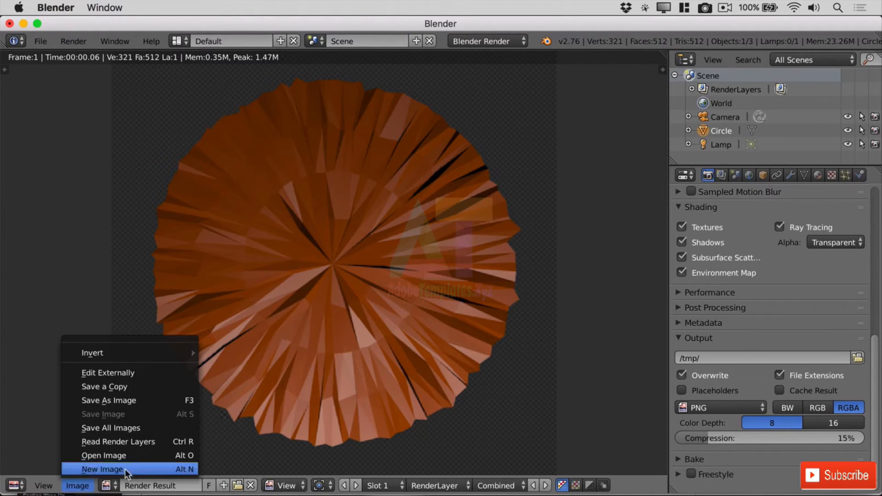
pyautogui.click(158, 398)
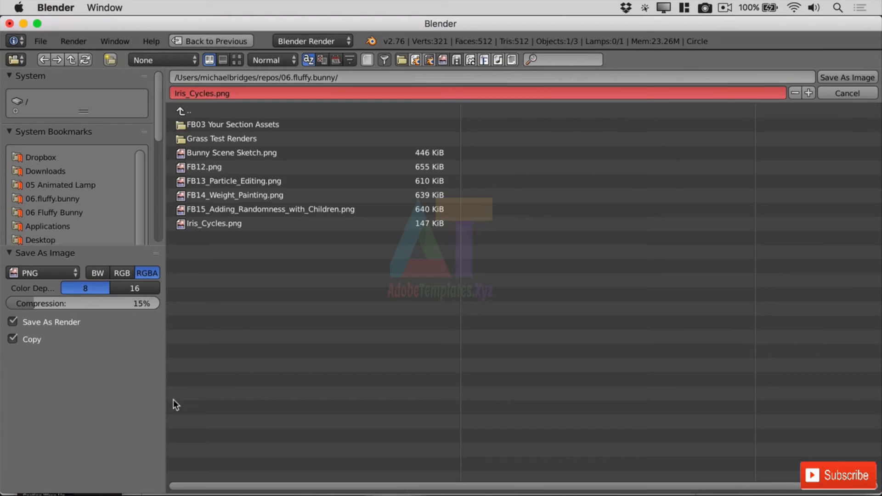
pyautogui.click(218, 224)
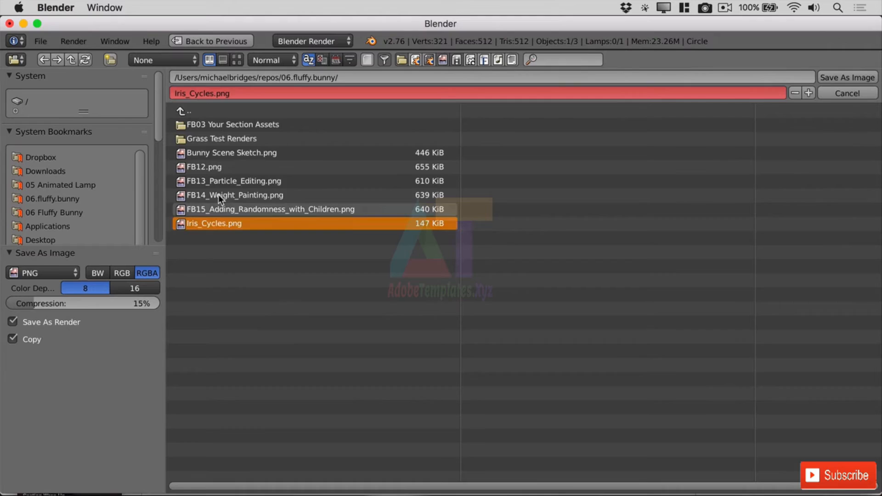
pyautogui.click(202, 92)
pyautogui.click(205, 92)
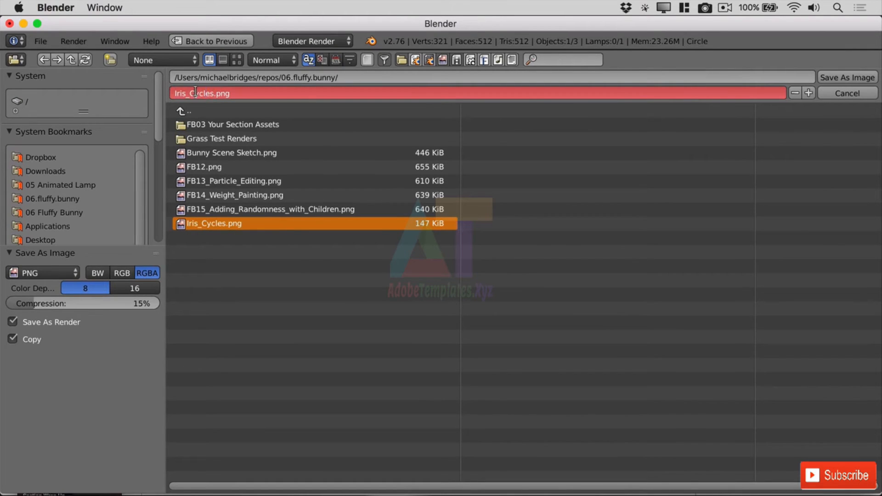
pyautogui.moveTo(195, 92); pyautogui.dragTo(211, 94)
pyautogui.press('BackSpace')
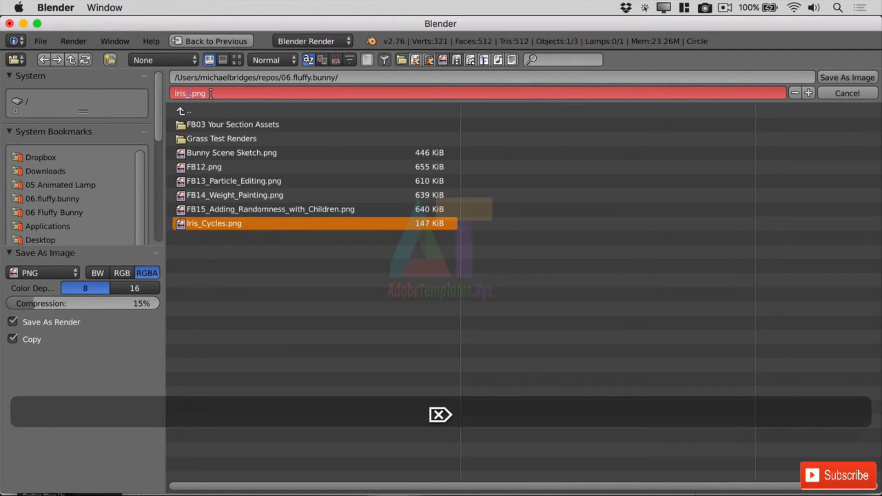
pyautogui.write('BR')
pyautogui.press('Return')
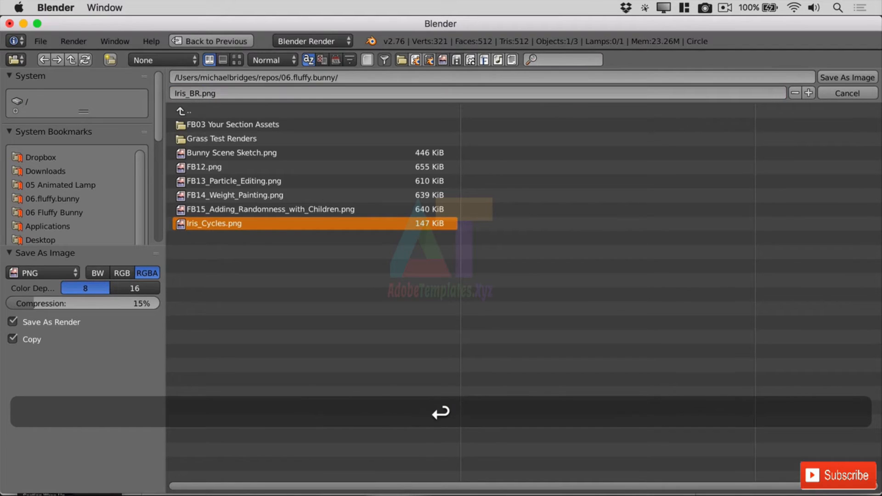
pyautogui.click(859, 79)
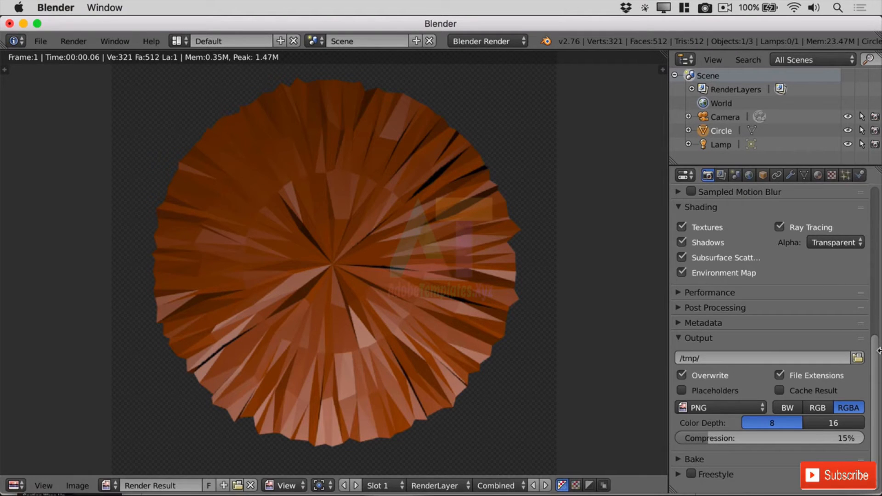
# Step: Keep the UV/Image Editor as the editor type and switch the render result to Slot 2
pyautogui.moveTo(876, 348); pyautogui.dragTo(878, 193)
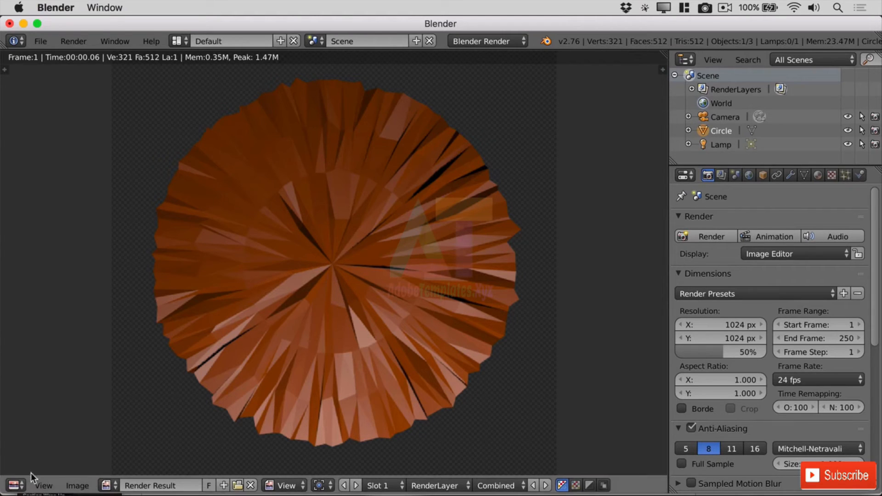
pyautogui.click(17, 485)
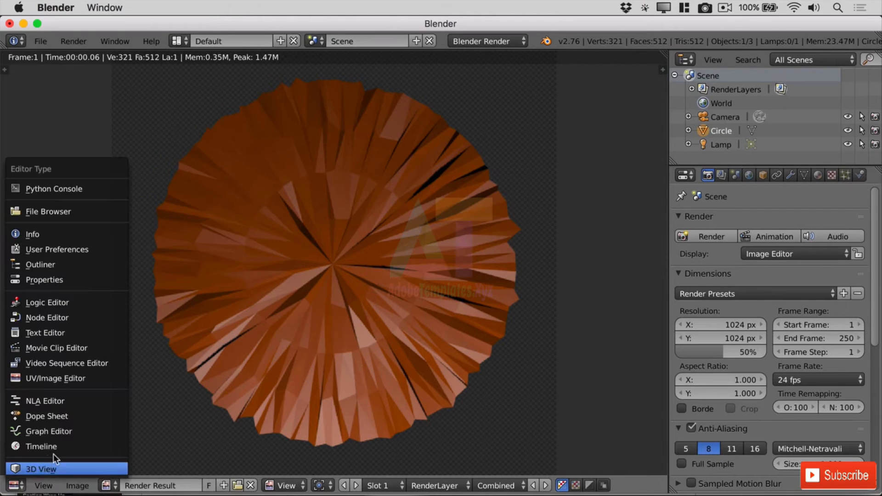
pyautogui.click(46, 376)
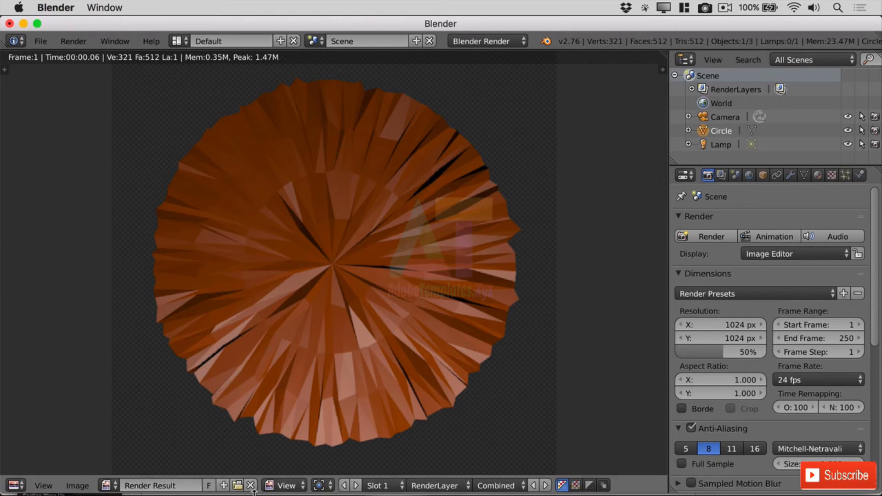
pyautogui.click(402, 486)
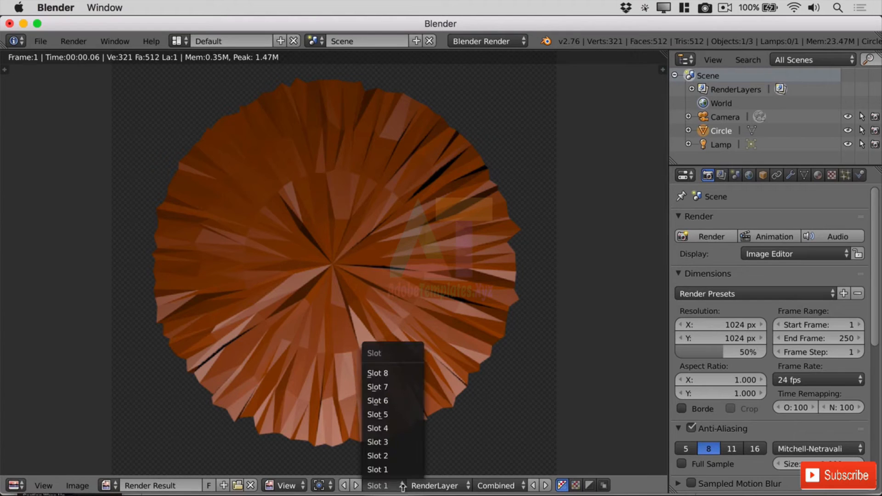
pyautogui.click(393, 456)
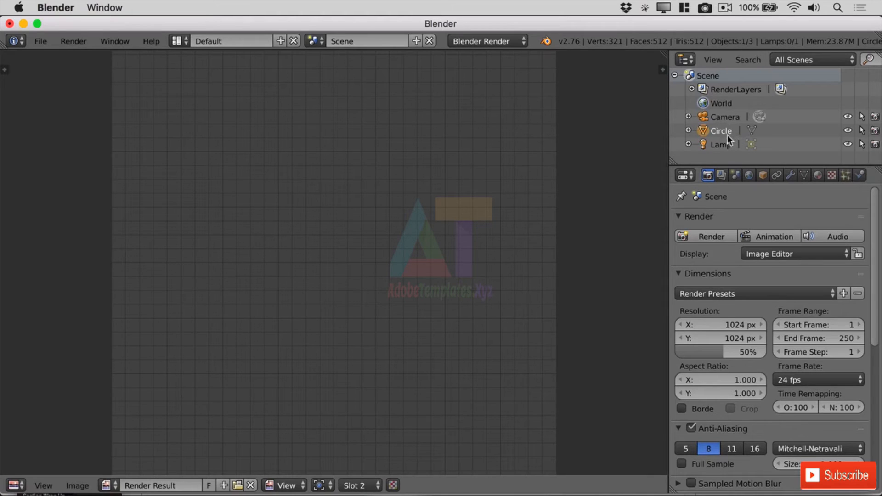
# Step: Set the circle material's diffuse colour to red, R 0.800, G 0.004, B 0.000, and render the image into Slot 2
pyautogui.click(818, 176)
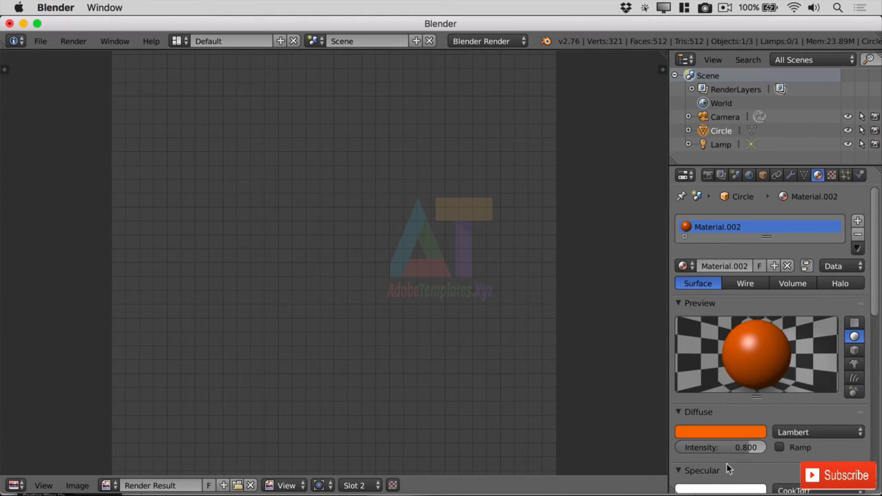
pyautogui.click(735, 433)
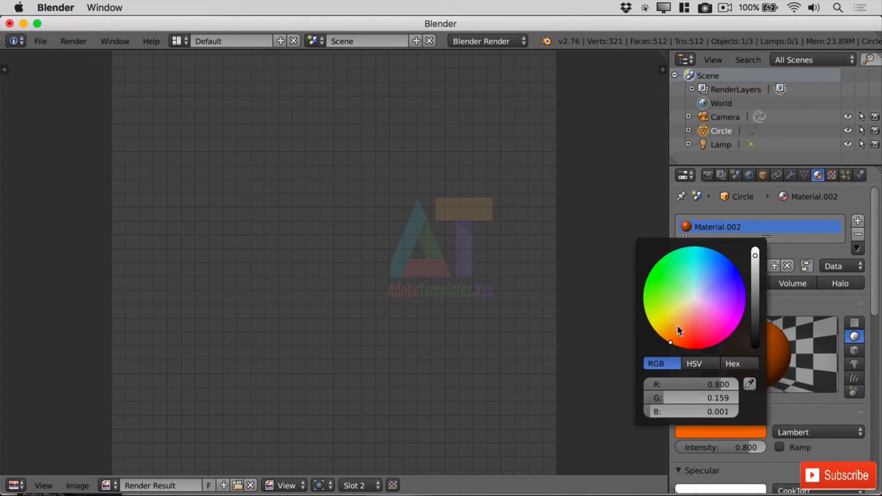
pyautogui.moveTo(678, 325); pyautogui.dragTo(687, 347)
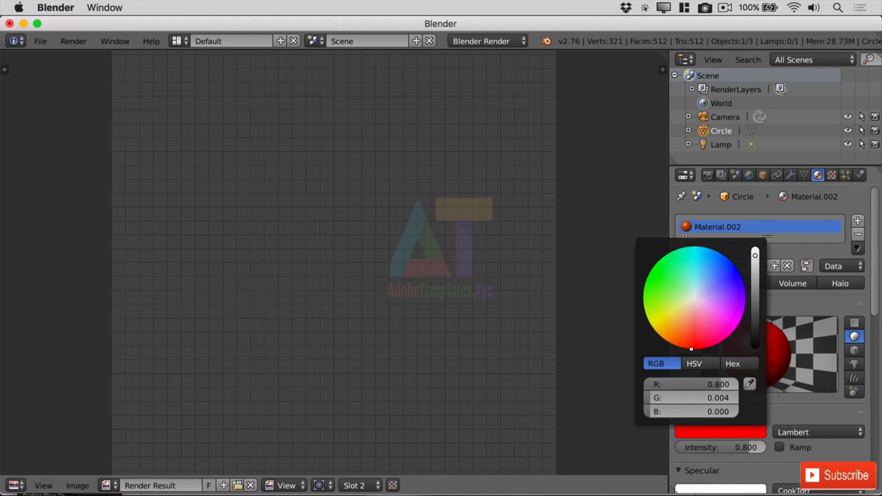
pyautogui.click(84, 41)
pyautogui.click(117, 57)
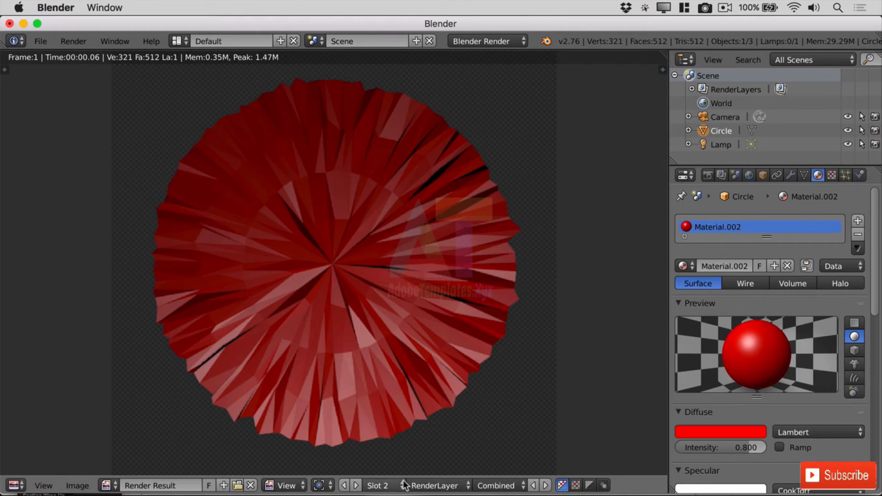
# Step: Compare the orange render in Slot 1 with the red render in Slot 2
pyautogui.click(382, 486)
pyautogui.click(387, 464)
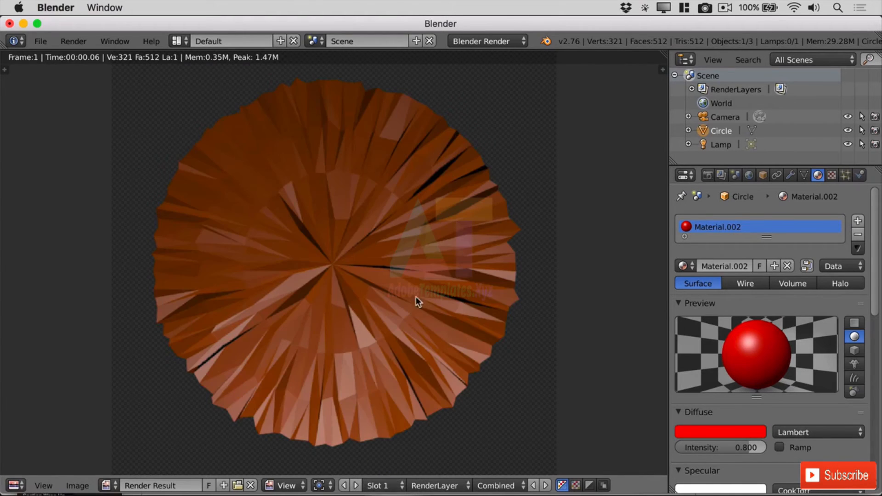
pyautogui.click(382, 486)
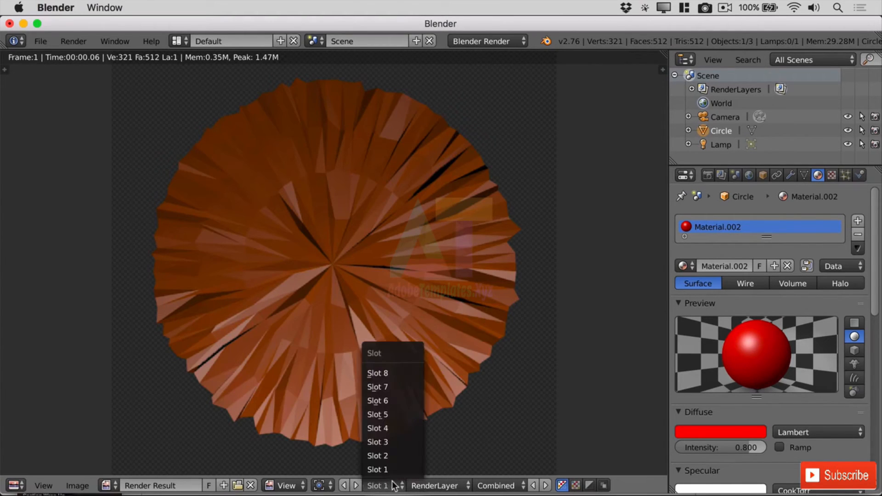
pyautogui.click(406, 453)
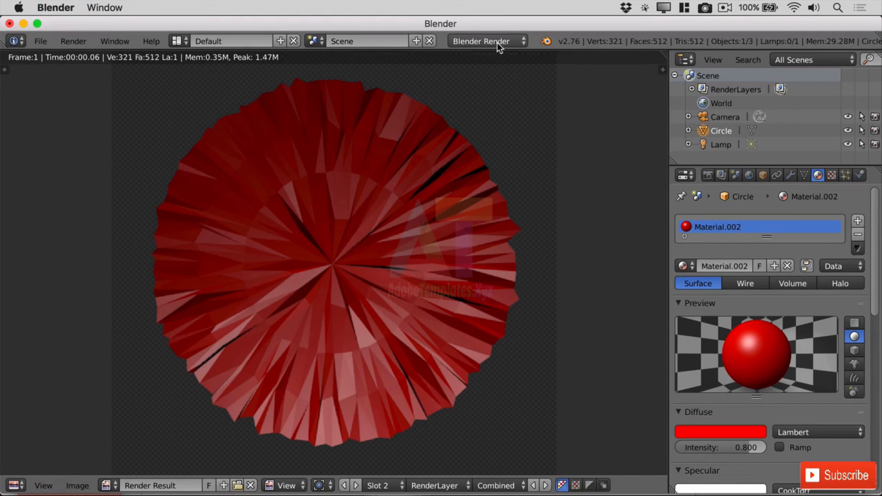
# Step: Return from the render result to the 3D View and enter Edit Mode on the circle with nothing selected
pyautogui.click(16, 486)
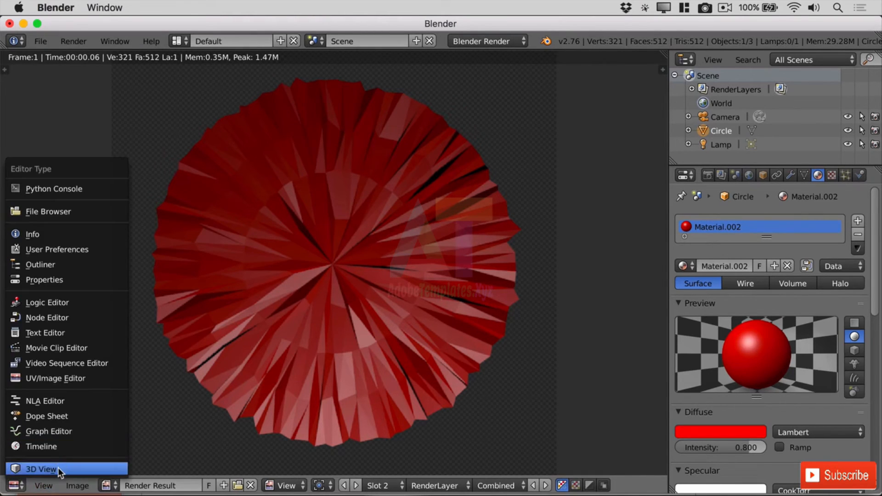
pyautogui.click(41, 469)
pyautogui.scroll(5, 398, 258)
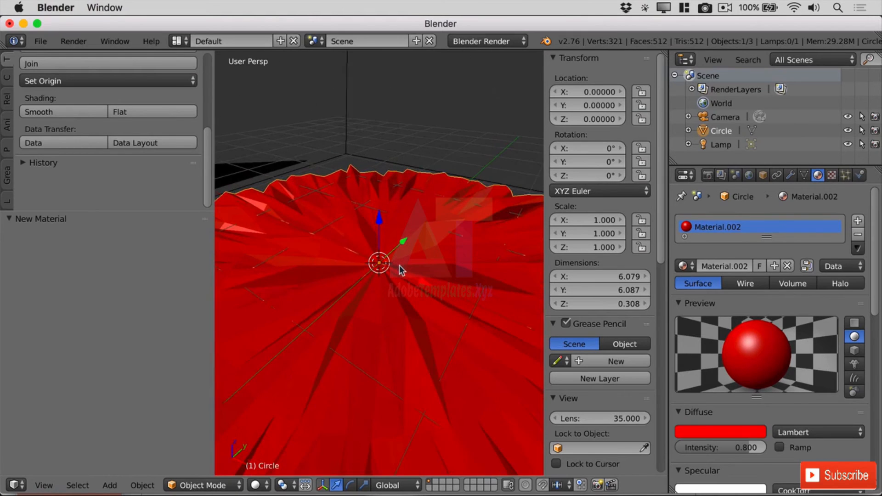
pyautogui.moveTo(399, 265); pyautogui.dragTo(396, 280, button='middle')
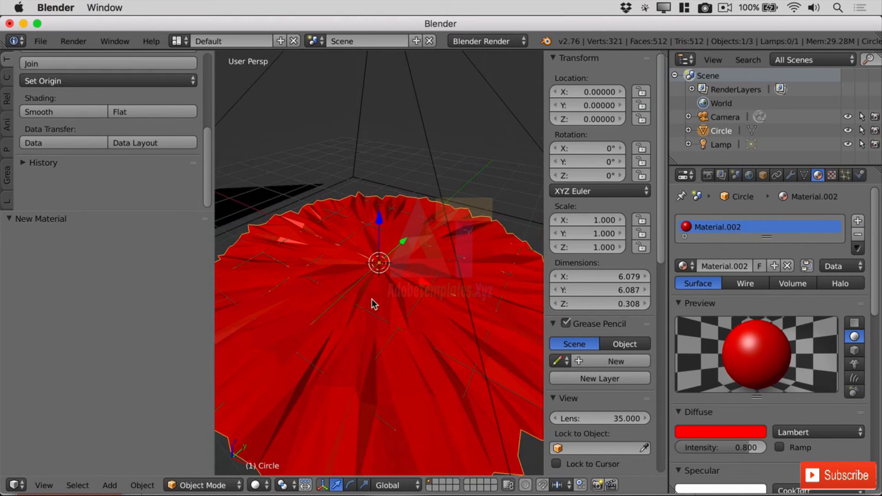
pyautogui.moveTo(405, 250); pyautogui.dragTo(433, 278, button='middle')
pyautogui.press('Tab')
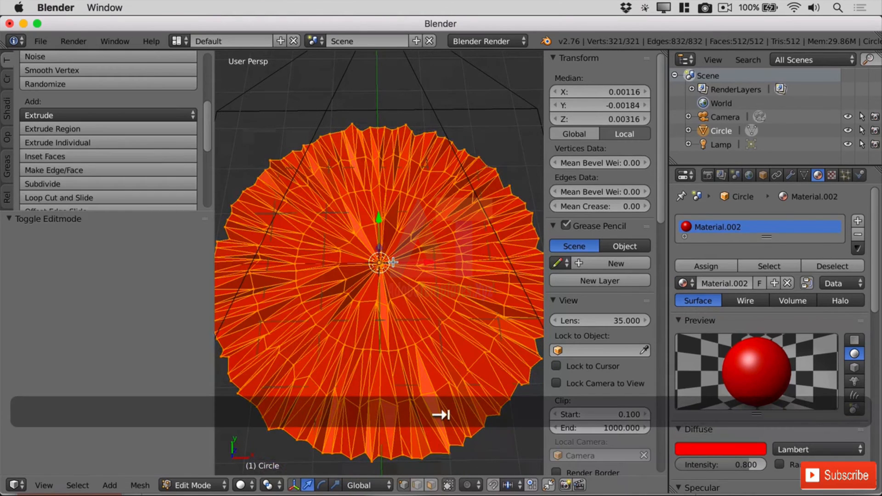
pyautogui.press('a')
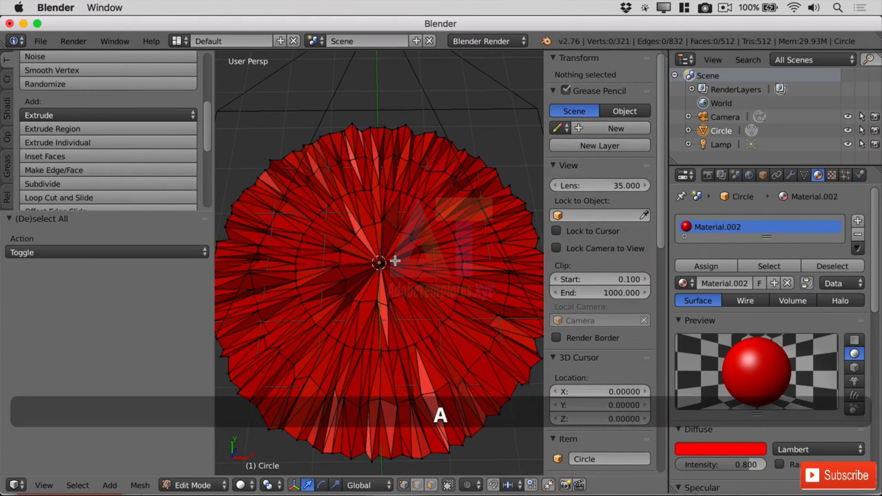
# Step: Switch to face selection and circle-select all faces of the disc's central area, out to the middle edge ring
pyautogui.press('c')
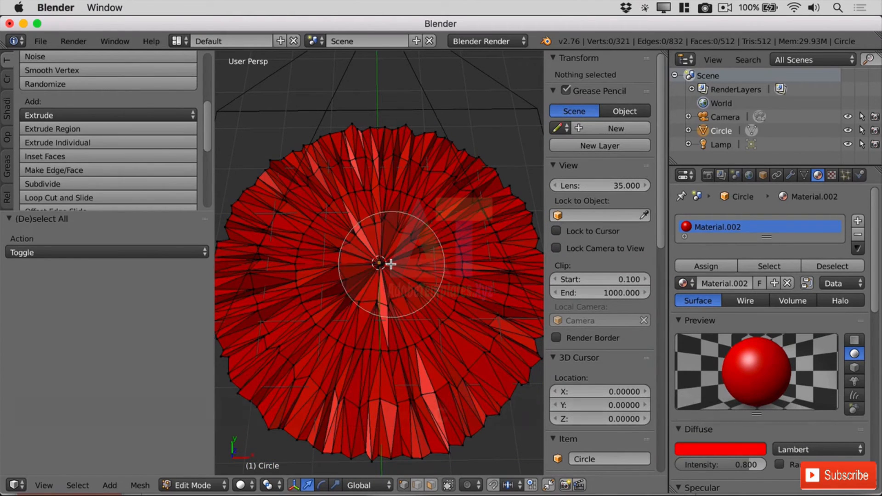
pyautogui.moveTo(391, 264); pyautogui.dragTo(381, 262)
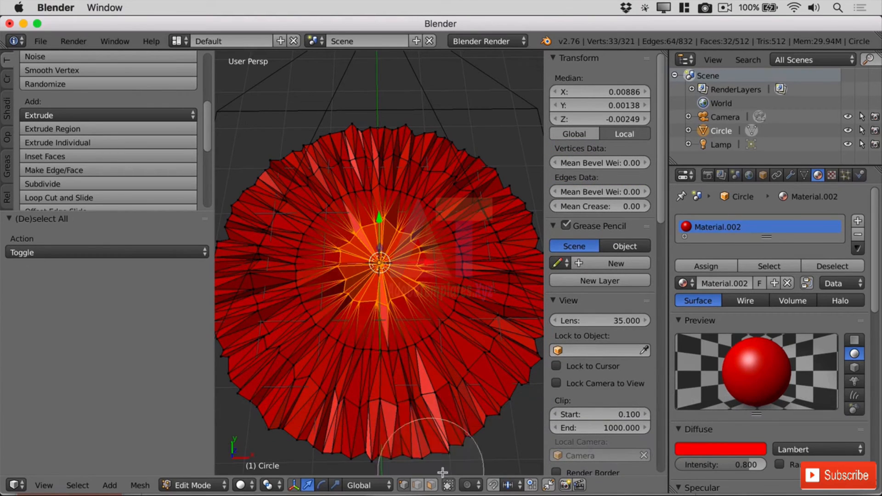
pyautogui.rightClick(395, 307)
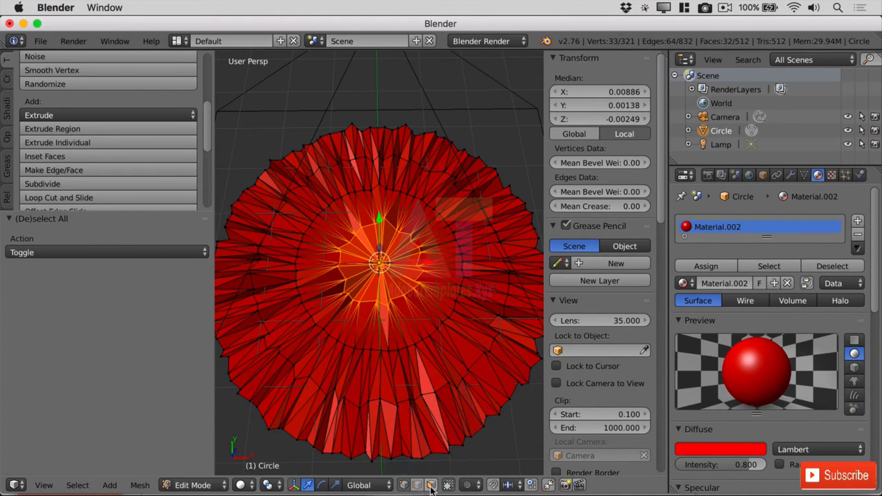
pyautogui.click(431, 485)
pyautogui.press('c')
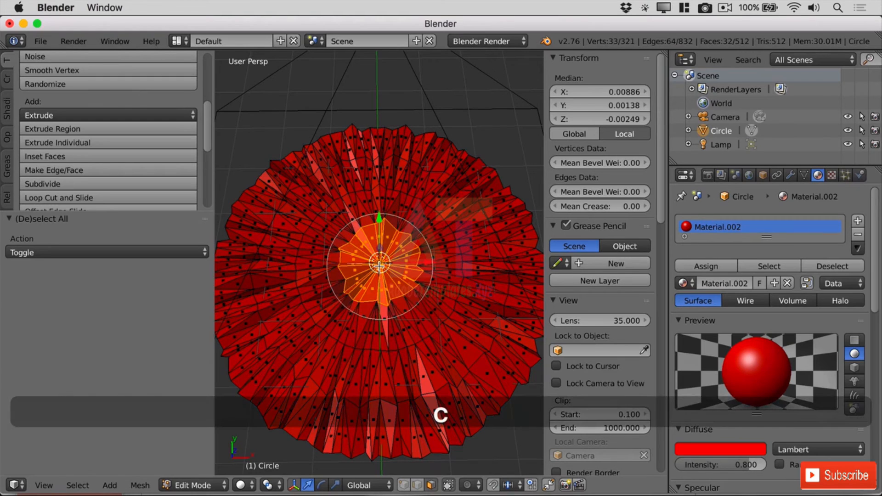
pyautogui.moveTo(380, 265); pyautogui.dragTo(382, 225)
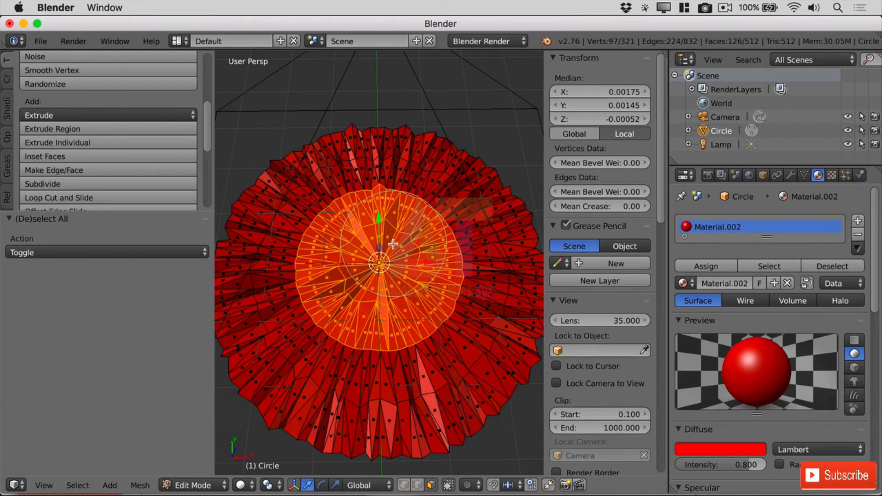
pyautogui.rightClick(386, 235)
# Step: Move the selected central faces down along the Z axis by about 0.277
pyautogui.moveTo(435, 299); pyautogui.dragTo(378, 207, button='middle')
pyautogui.press('g')
pyautogui.press('z')
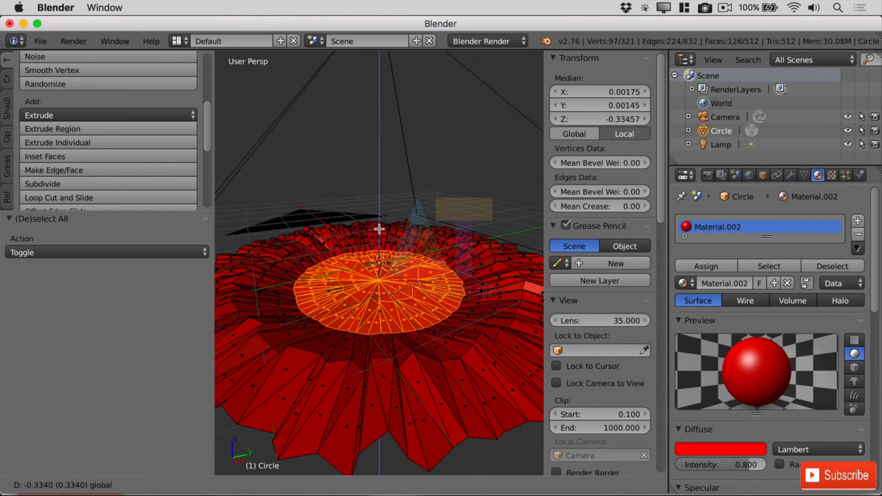
pyautogui.click(380, 226)
# Step: Clear the selection and circle-select only the innermost faces around the disc's centre from the top view
pyautogui.moveTo(385, 290); pyautogui.dragTo(386, 281, button='middle')
pyautogui.press('c')
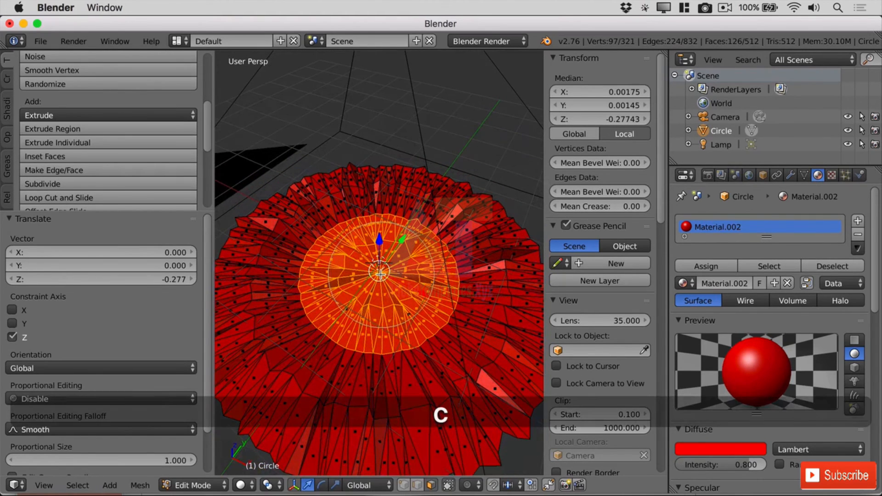
pyautogui.rightClick(382, 272)
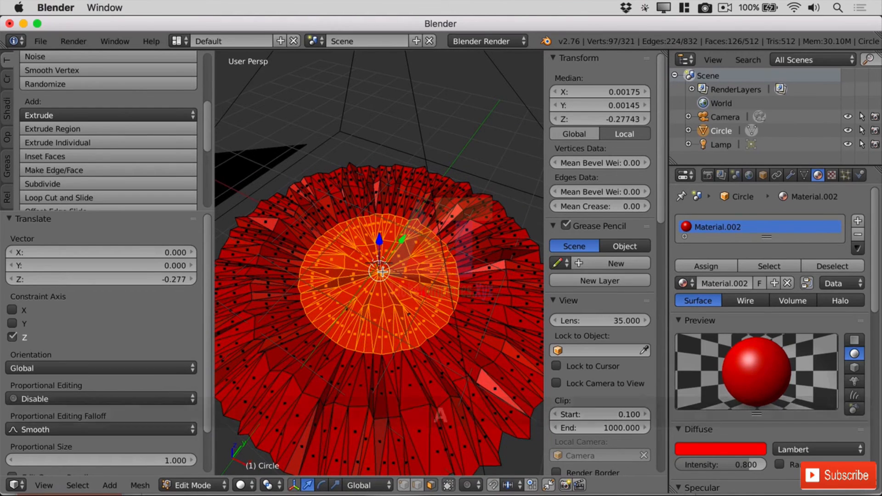
pyautogui.press('a')
pyautogui.press('c')
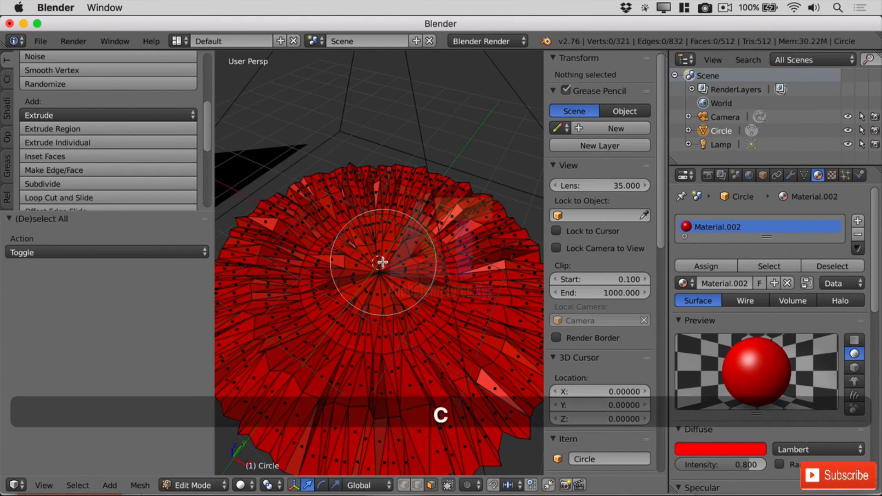
pyautogui.press('KP_7')
pyautogui.scroll(6, 379, 271)
pyautogui.moveTo(379, 271); pyautogui.dragTo(403, 284)
pyautogui.rightClick(403, 284)
pyautogui.press('KP_7')
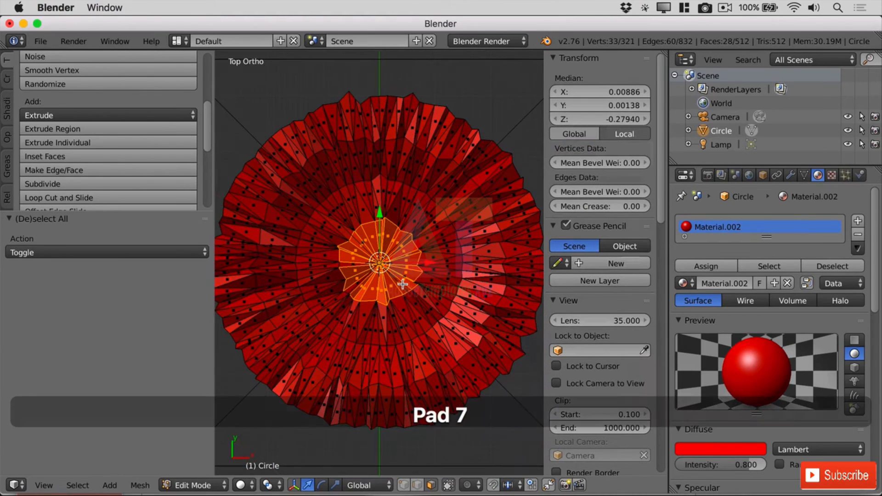
pyautogui.scroll(5, 409, 304)
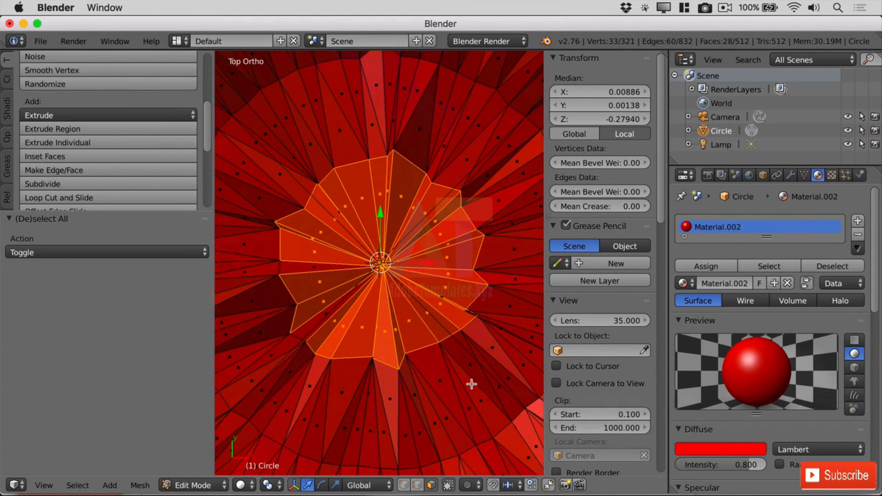
# Step: Extrude the selected innermost faces downward along global Z by about 0.365
pyautogui.scroll(-5, 468, 382)
pyautogui.moveTo(467, 383); pyautogui.dragTo(397, 245, button='middle')
pyautogui.press('e')
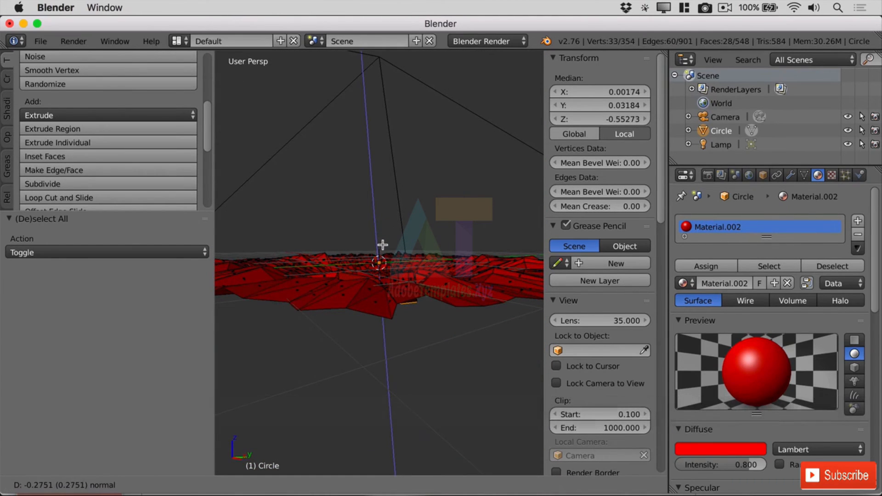
pyautogui.press('z')
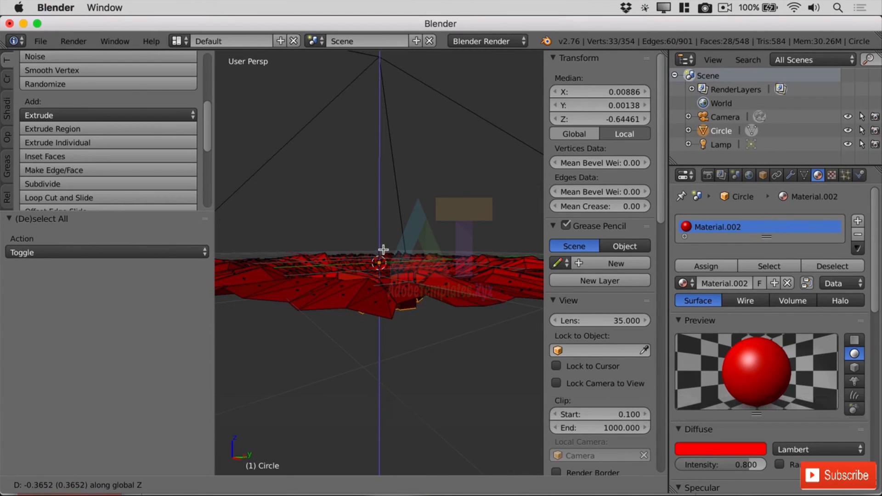
pyautogui.click(383, 250)
# Step: Inspect the extruded centre of the disc and render the image
pyautogui.moveTo(344, 238); pyautogui.dragTo(332, 260, button='middle')
pyautogui.moveTo(408, 299); pyautogui.dragTo(403, 313, button='middle')
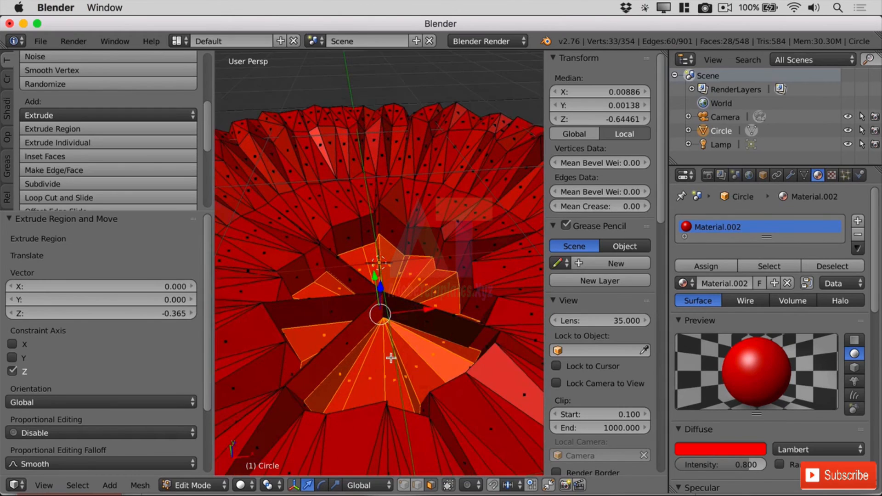
pyautogui.moveTo(391, 358); pyautogui.dragTo(395, 354, button='middle')
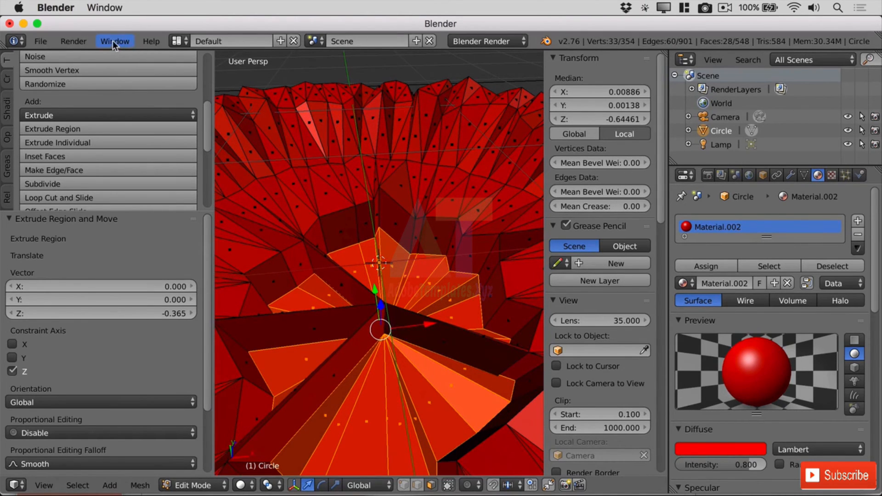
pyautogui.click(72, 41)
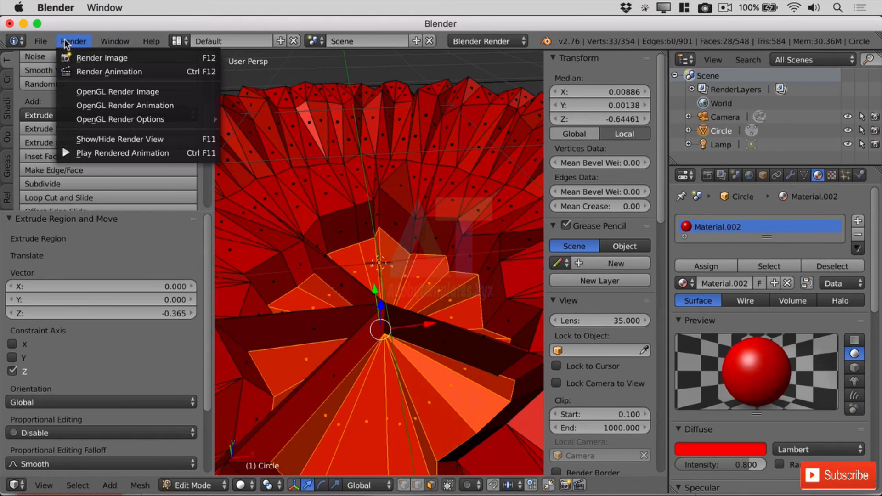
pyautogui.click(97, 57)
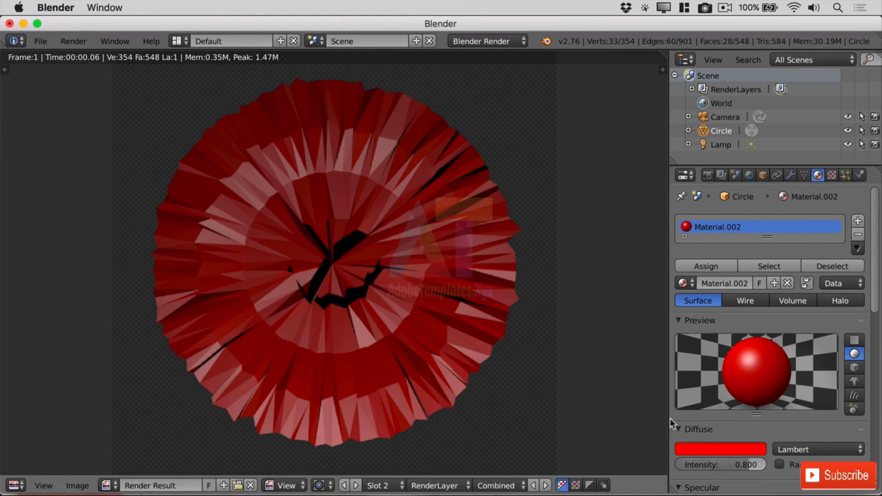
# Step: Add a Subdivision Surface modifier to the circle and render the image again
pyautogui.click(791, 176)
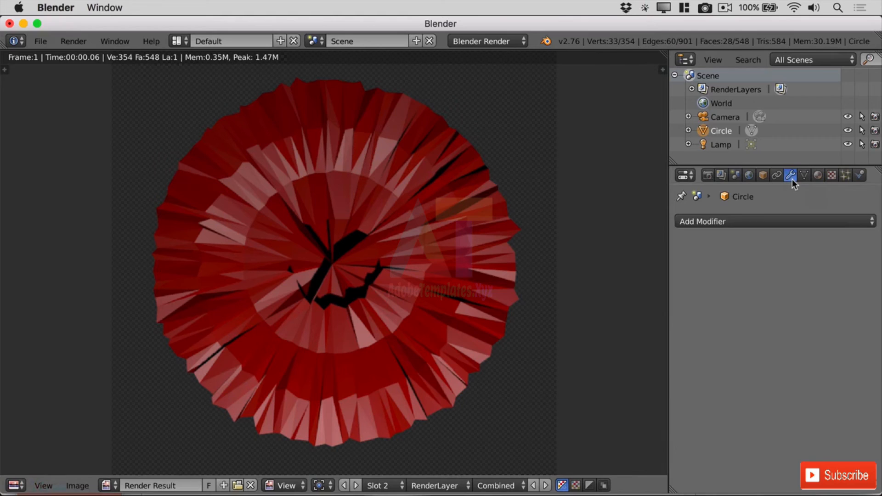
pyautogui.click(756, 221)
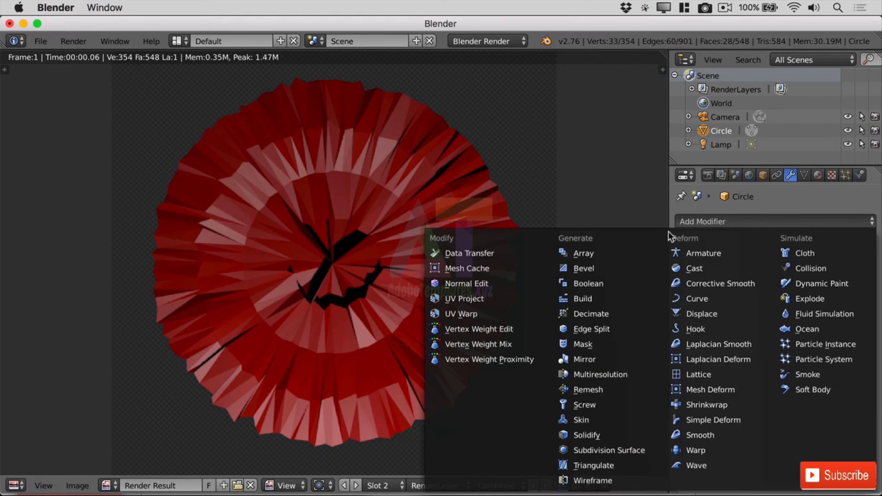
pyautogui.click(630, 453)
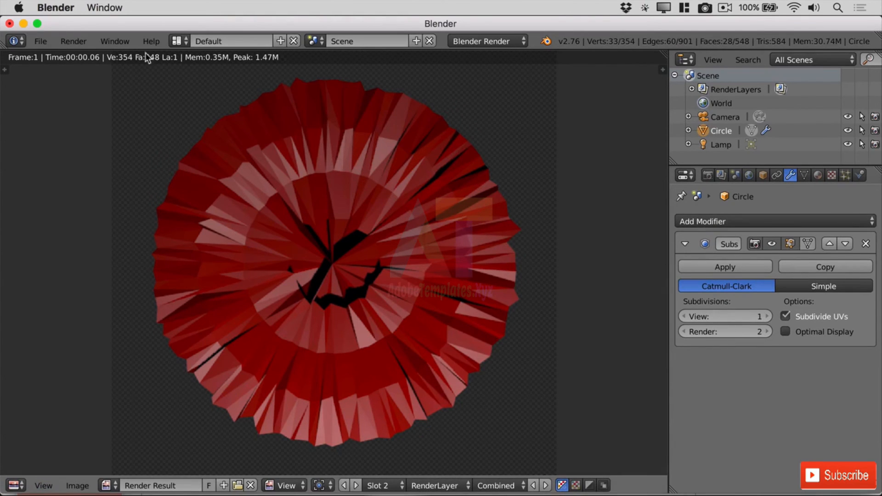
pyautogui.click(74, 39)
pyautogui.click(85, 52)
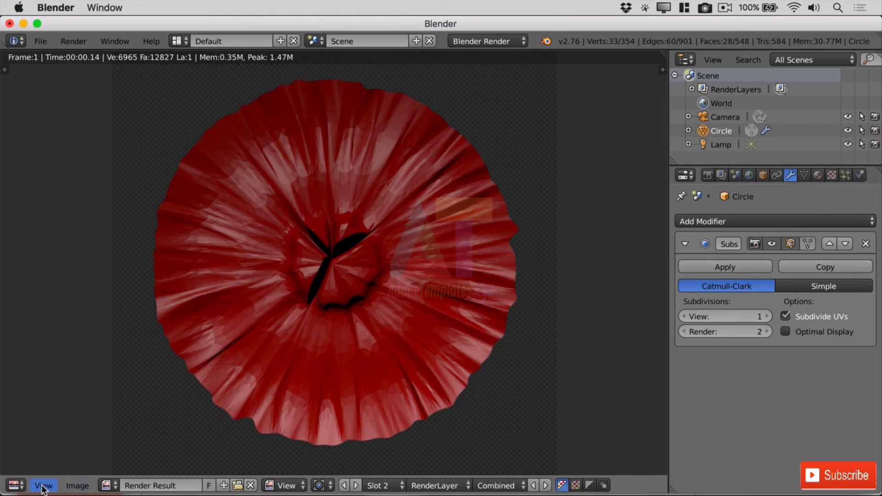
# Step: Switch the render result area back to the 3D View
pyautogui.click(15, 485)
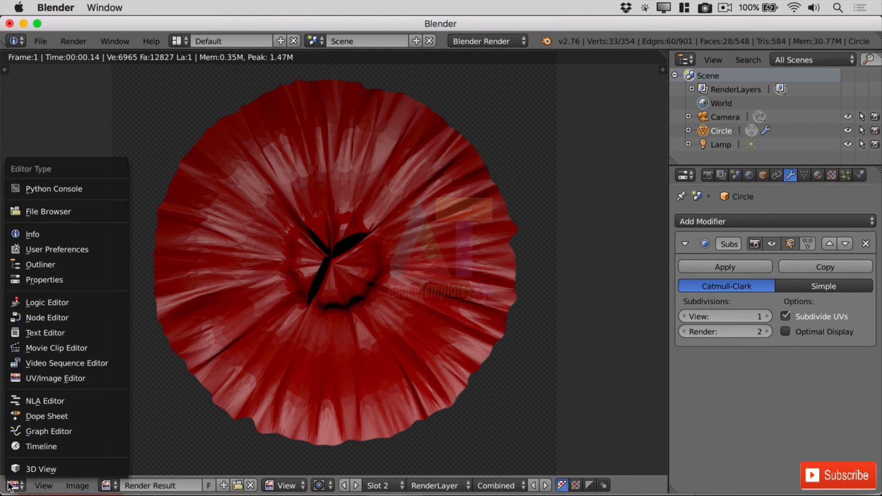
pyautogui.click(33, 466)
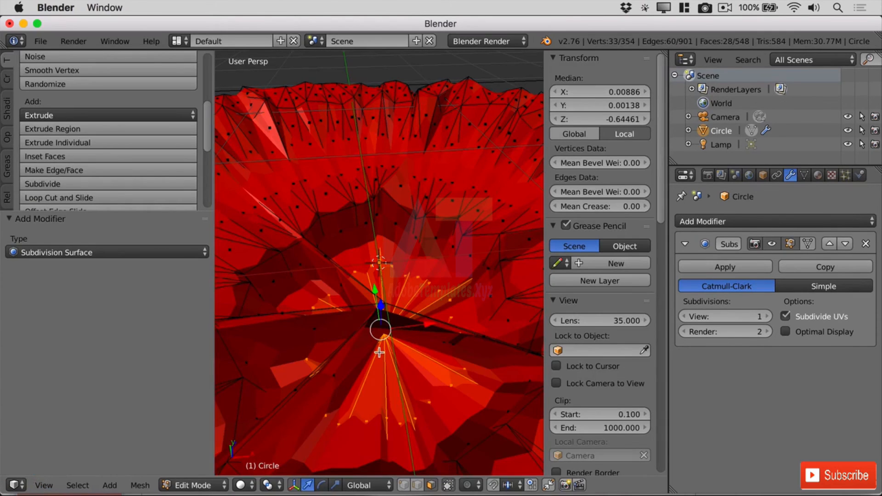
# Step: Circle-select more inner faces around the disc's centre and set the selection's median Z to -0.5
pyautogui.press('c')
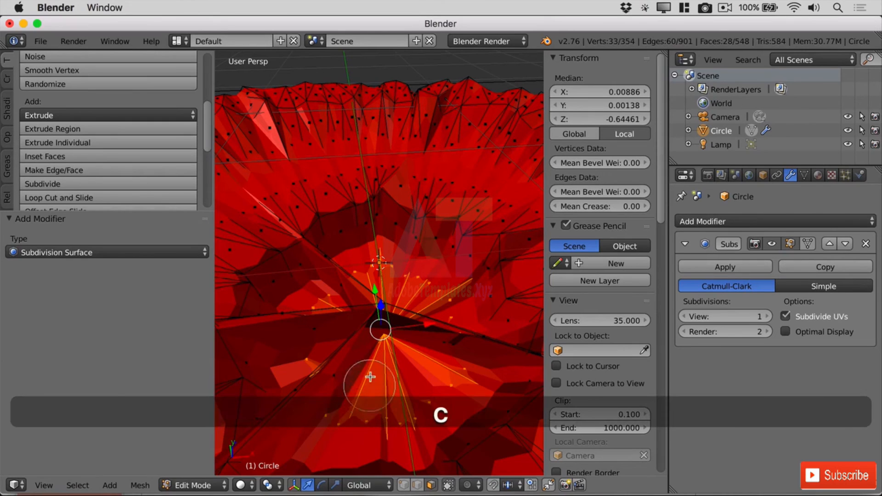
pyautogui.moveTo(370, 395)
pyautogui.mouseDown()
pyautogui.moveTo(354, 296)
pyautogui.moveTo(372, 317)
pyautogui.mouseUp()
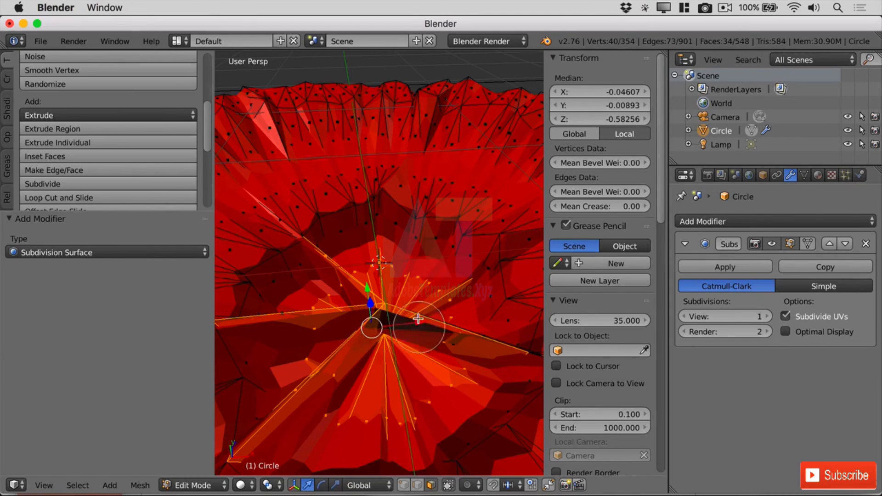
pyautogui.press('Escape')
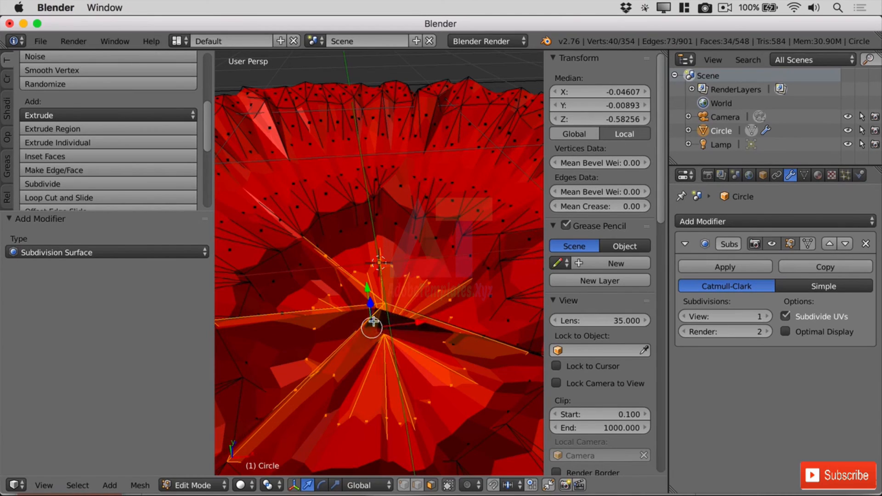
pyautogui.click(626, 121)
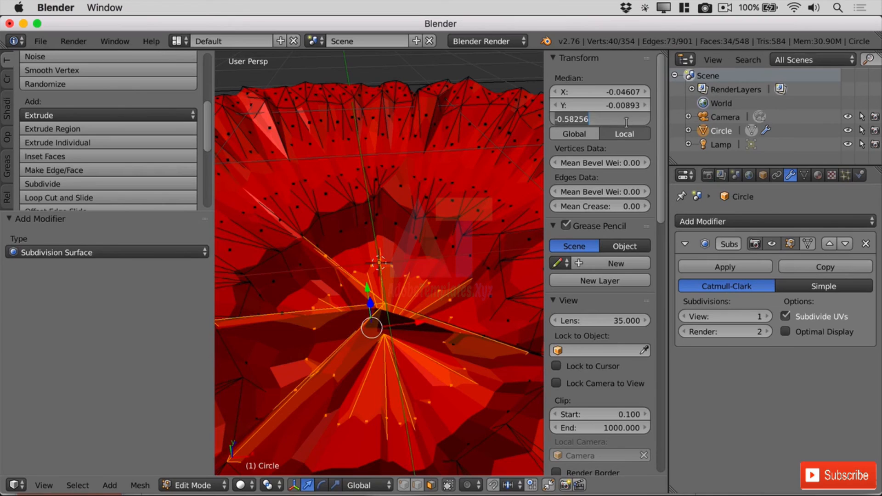
pyautogui.write('-.5')
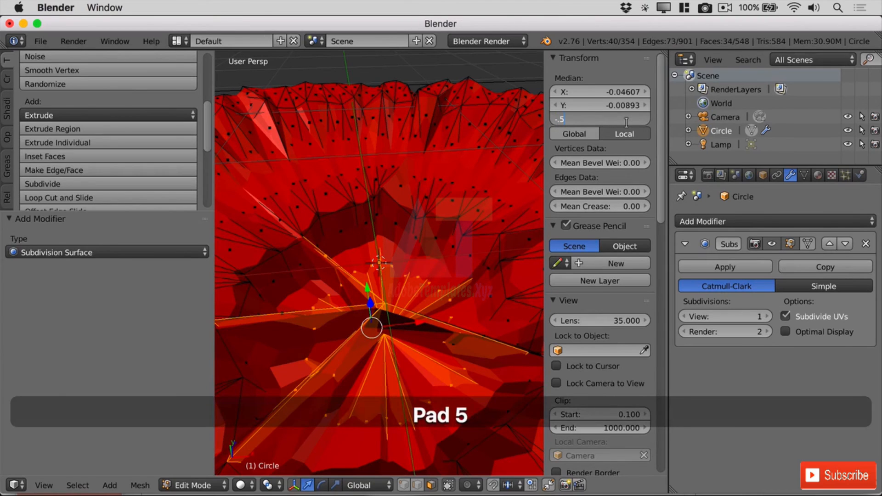
pyautogui.press('Return')
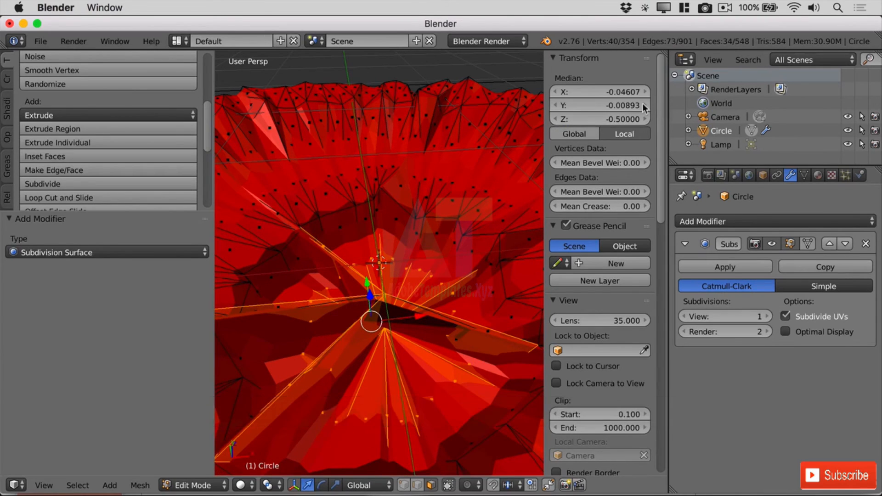
pyautogui.click(629, 118)
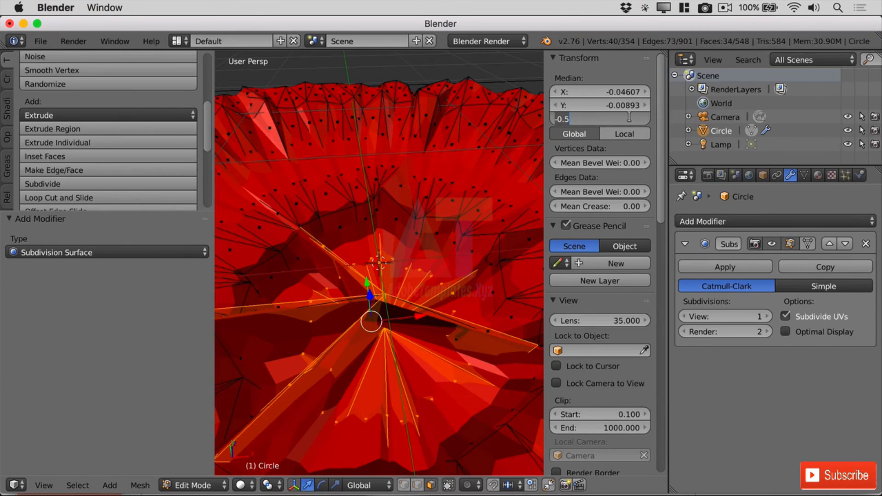
pyautogui.write('-.5')
pyautogui.press('Return')
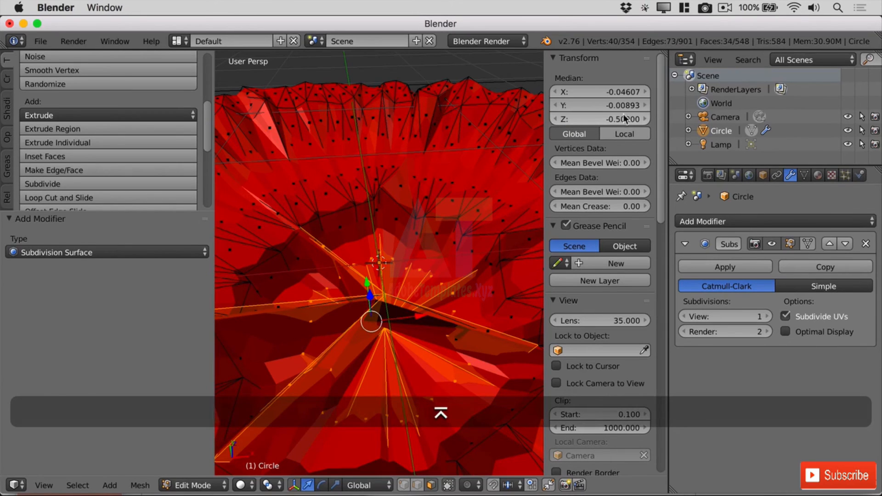
# Step: In edge select mode, select four edges radiating from the disc's centre and move them down along global Z by about 0.393
pyautogui.scroll(-2, 416, 352)
pyautogui.scroll(2, 418, 351)
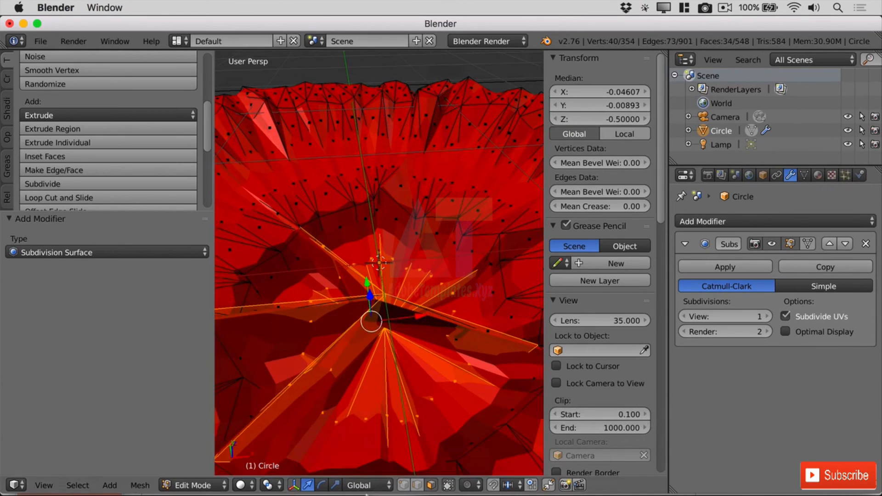
pyautogui.rightClick(437, 314)
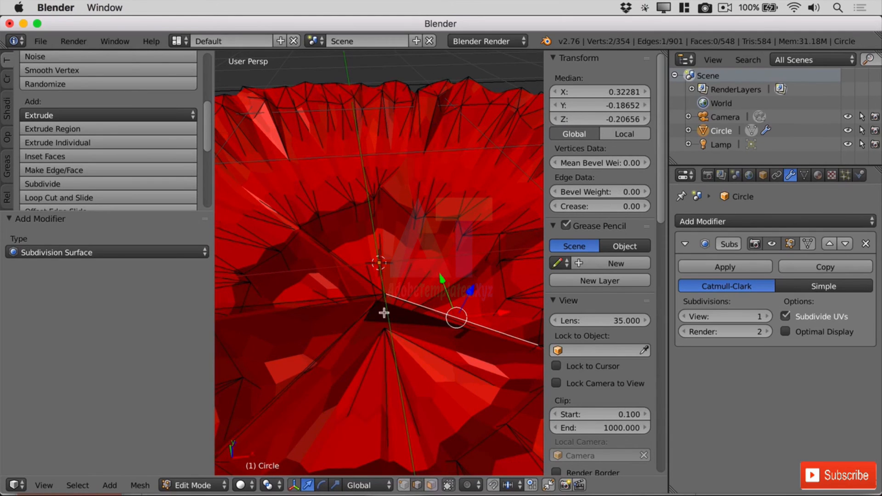
pyautogui.keyDown('shift'); pyautogui.rightClick(354, 322); pyautogui.keyUp('shift')
pyautogui.keyDown('shift'); pyautogui.rightClick(333, 298); pyautogui.keyUp('shift')
pyautogui.keyDown('shift'); pyautogui.rightClick(355, 274); pyautogui.keyUp('shift')
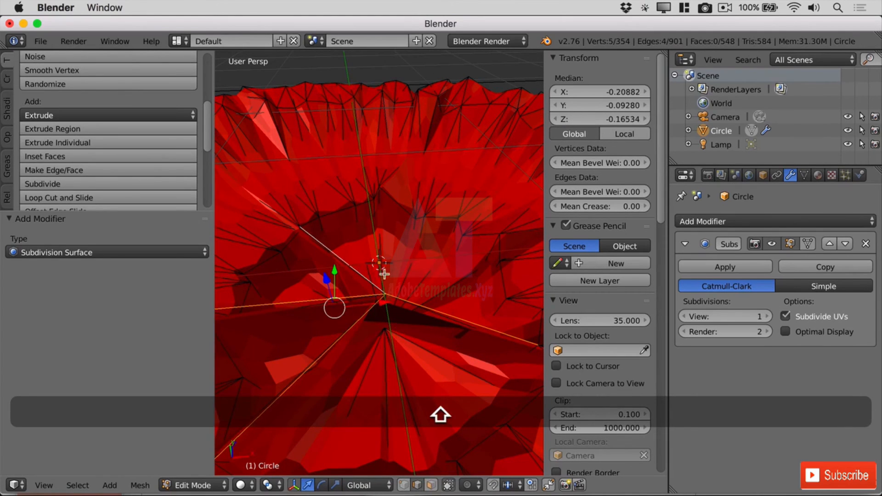
pyautogui.moveTo(325, 278); pyautogui.dragTo(340, 322)
# Step: Render the image and examine the centre folds and outer edge of the disc
pyautogui.click(69, 43)
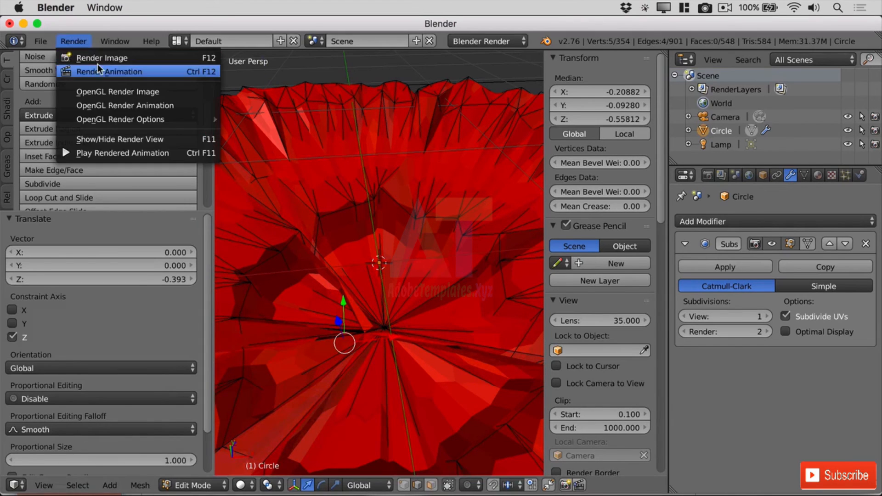
pyautogui.click(101, 58)
pyautogui.scroll(6, 346, 280)
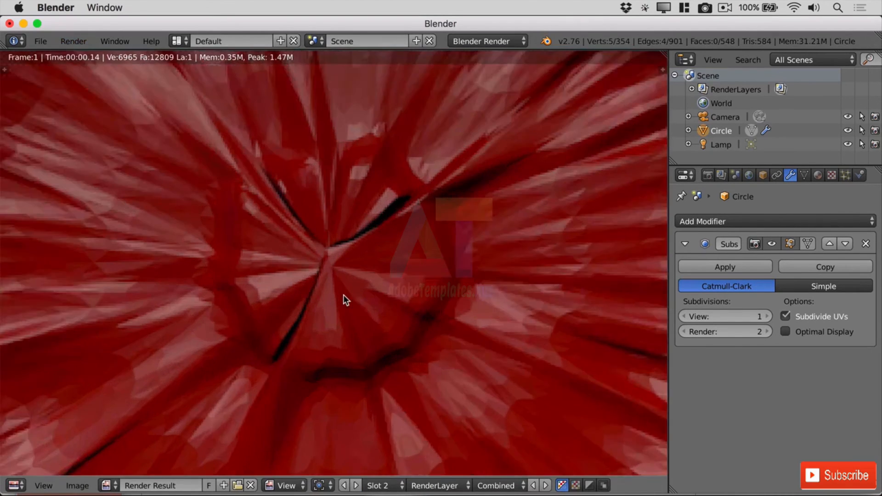
pyautogui.scroll(-5, 343, 290)
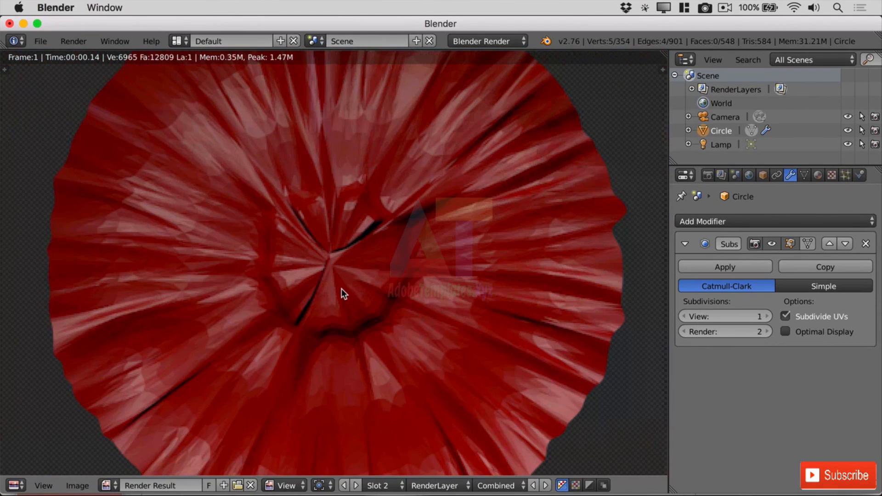
pyautogui.scroll(-2, 341, 288)
pyautogui.scroll(1, 352, 271)
pyautogui.scroll(3, 352, 271)
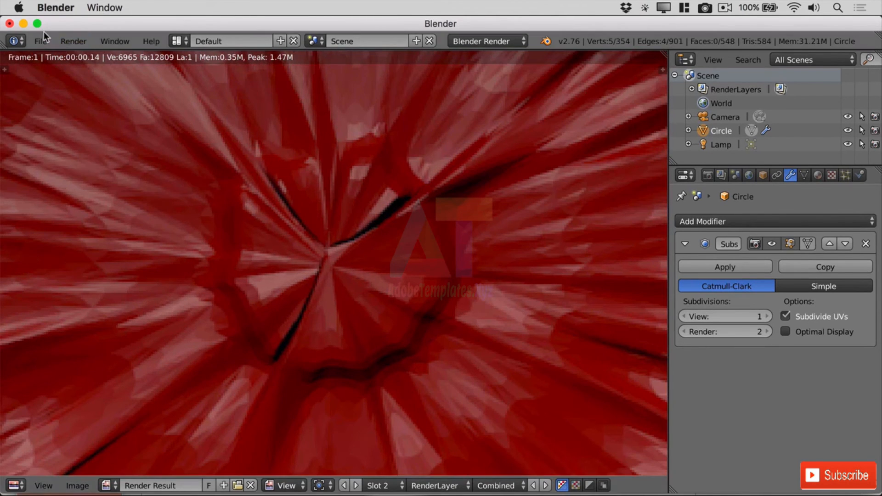
pyautogui.scroll(-5, 402, 239)
pyautogui.scroll(5, 470, 223)
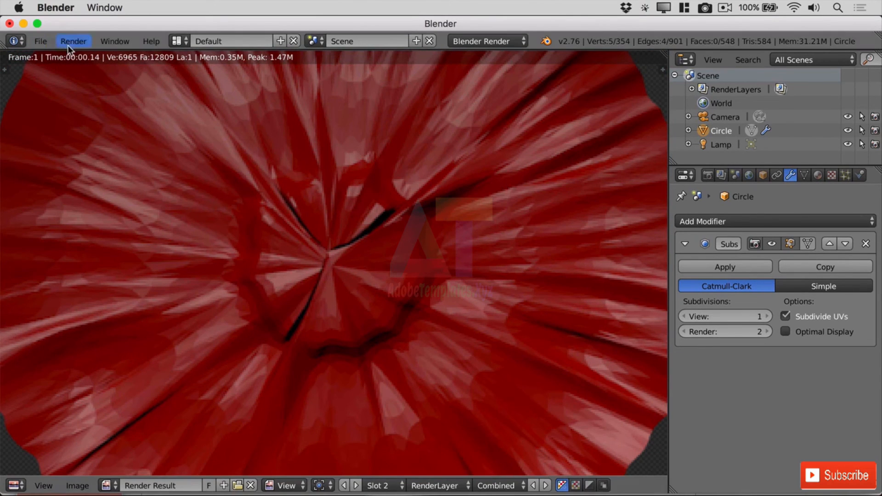
# Step: Change the render result area back to the 3D View editor
pyautogui.click(16, 486)
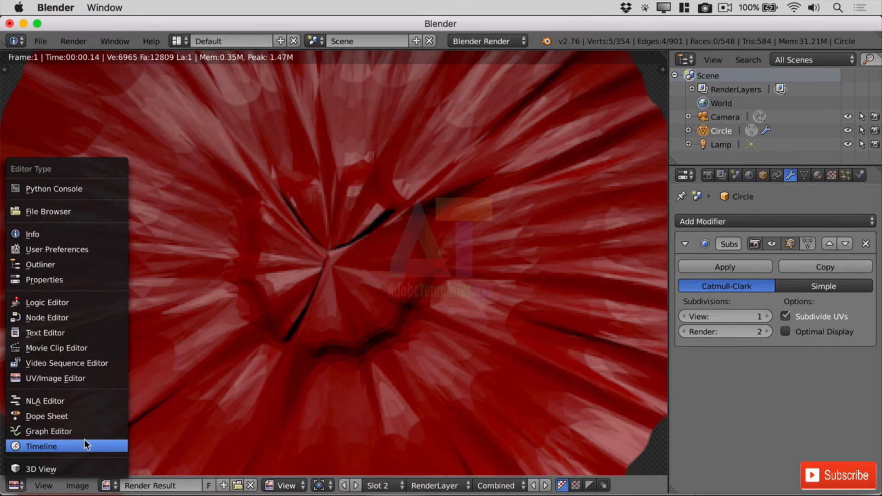
pyautogui.click(44, 486)
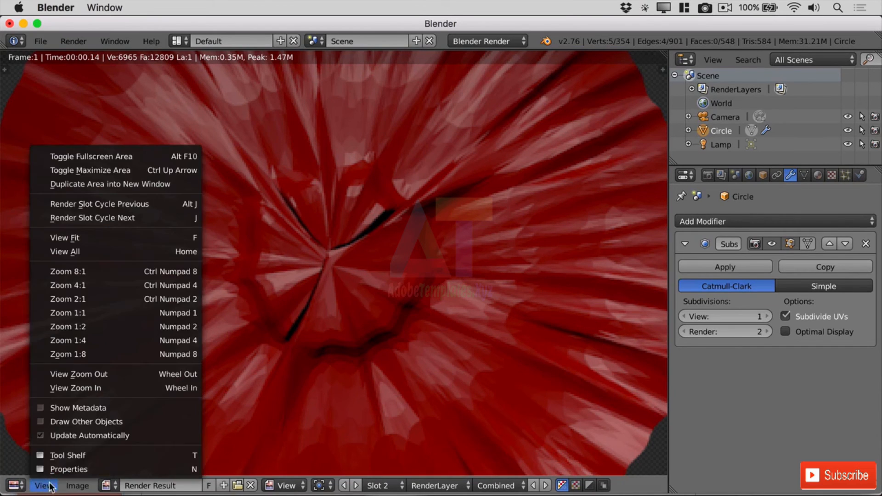
pyautogui.click(20, 485)
pyautogui.click(51, 464)
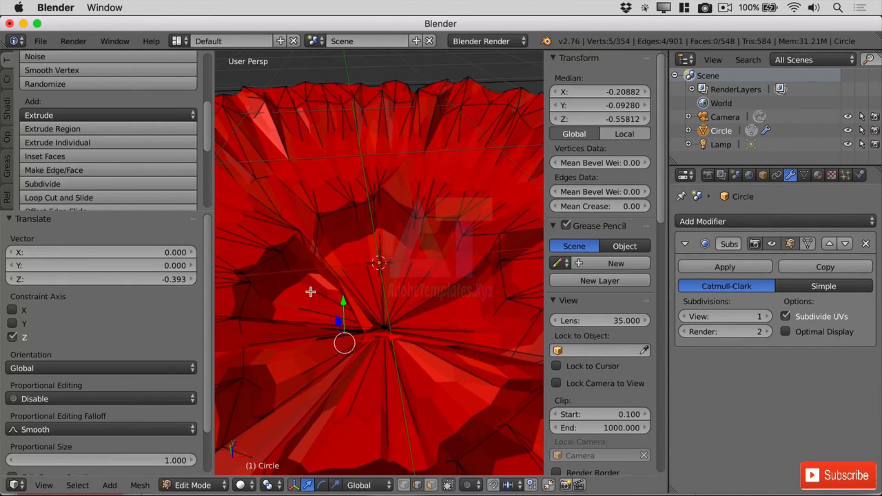
# Step: Select a single edge running outward from the centre and lower it along global Z by about 0.031
pyautogui.scroll(-6, 450, 262)
pyautogui.scroll(-2, 449, 270)
pyautogui.moveTo(357, 308); pyautogui.dragTo(398, 360, button='middle')
pyautogui.scroll(5, 384, 297)
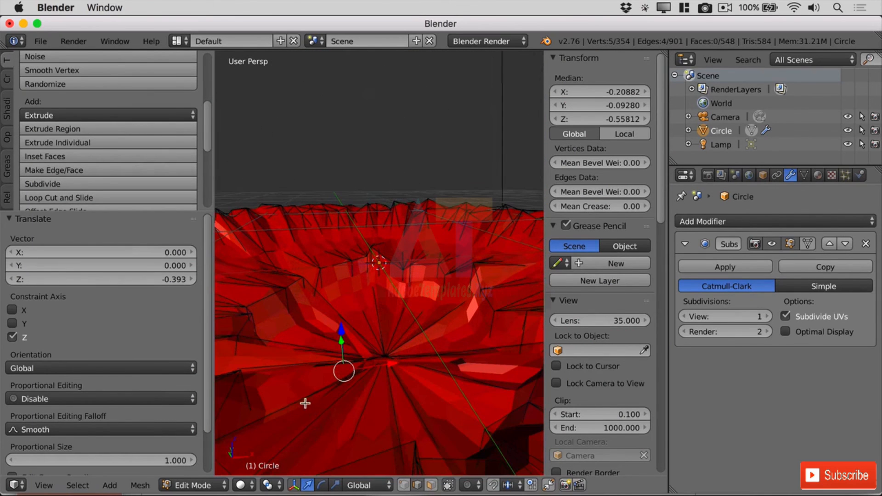
pyautogui.rightClick(273, 365)
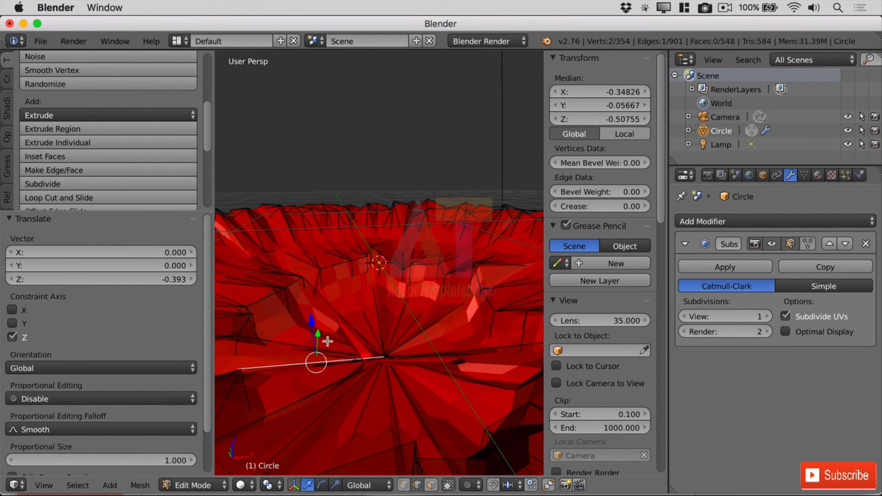
pyautogui.press('g')
pyautogui.press('z')
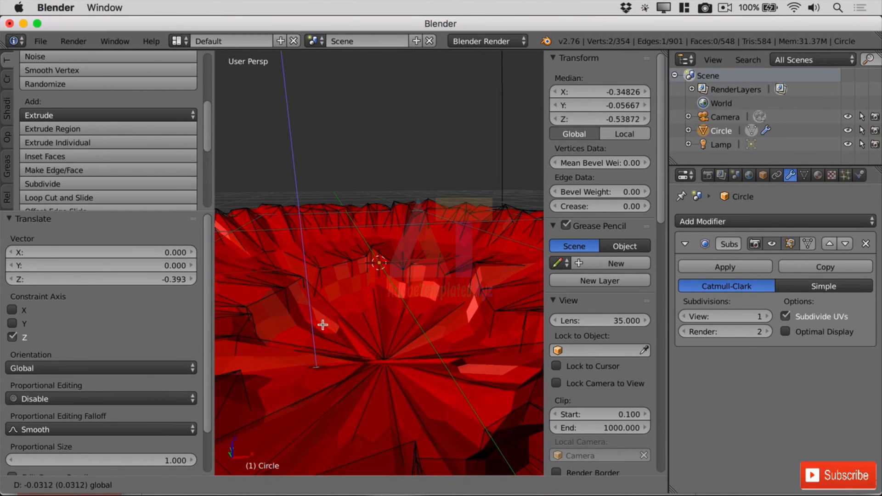
pyautogui.click(322, 325)
# Step: With the whole mesh selected, set the modifier's view subdivisions to 2 and render the image
pyautogui.moveTo(452, 424); pyautogui.dragTo(437, 340, button='middle')
pyautogui.scroll(5, 401, 262)
pyautogui.scroll(-5, 424, 301)
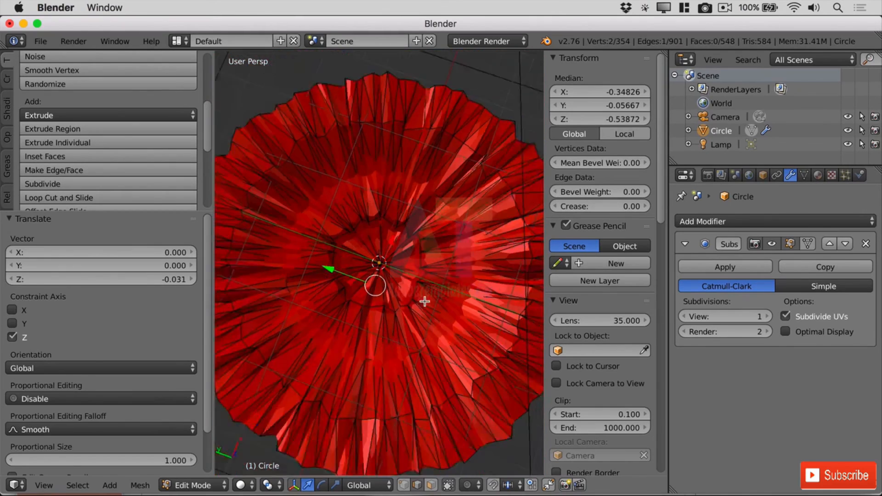
pyautogui.press('a')
pyautogui.press('a')
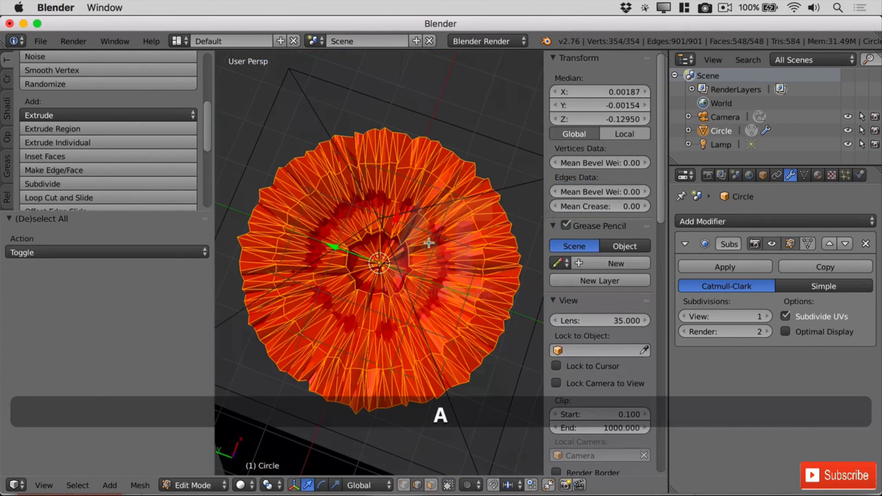
pyautogui.click(768, 316)
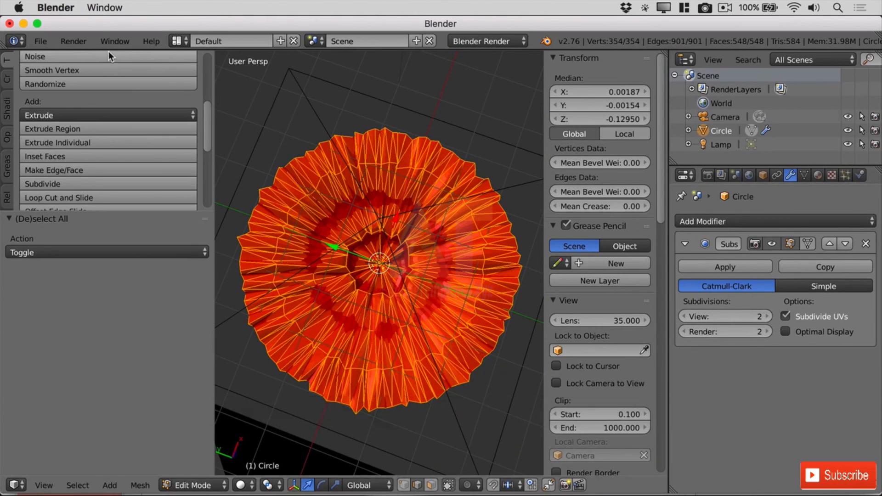
pyautogui.click(70, 38)
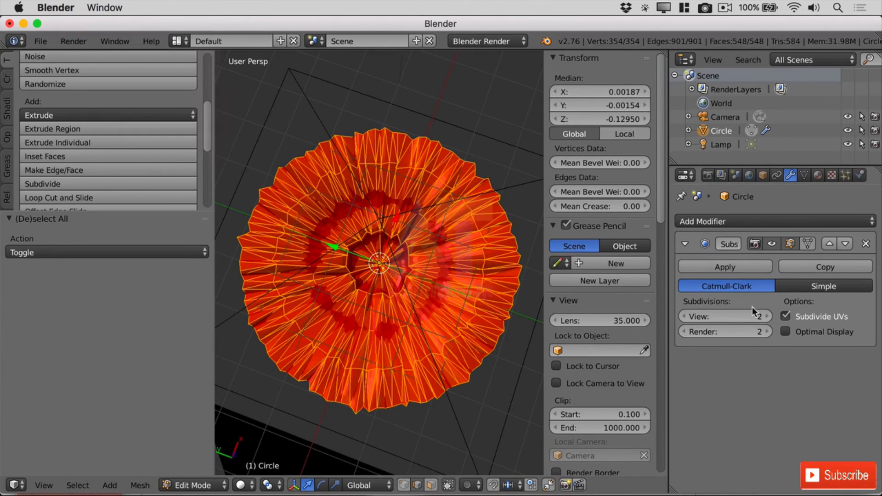
pyautogui.click(71, 38)
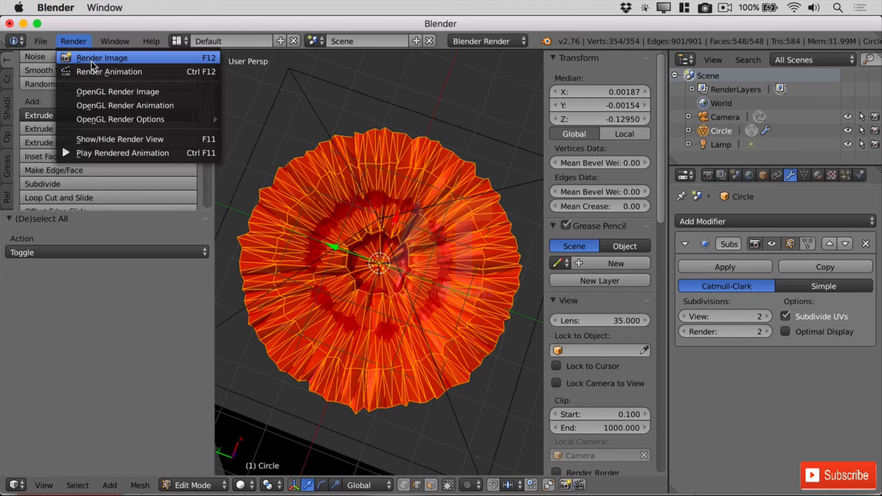
pyautogui.click(91, 62)
pyautogui.scroll(-2, 412, 224)
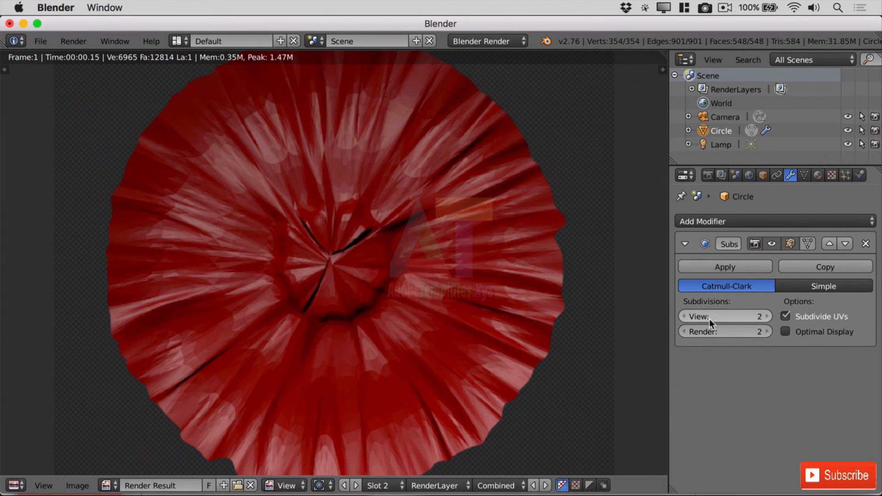
# Step: Set both the view and render subdivisions to 3 and render the disc again
pyautogui.click(767, 331)
pyautogui.click(766, 322)
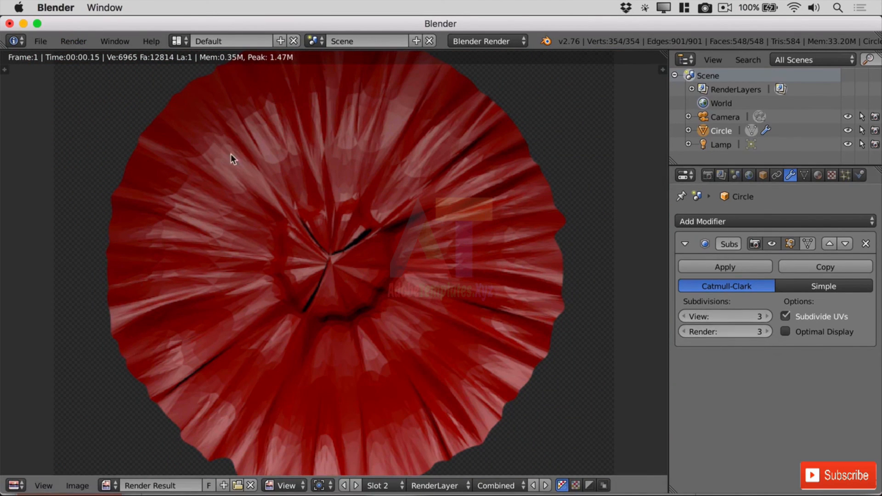
pyautogui.click(60, 41)
pyautogui.click(92, 58)
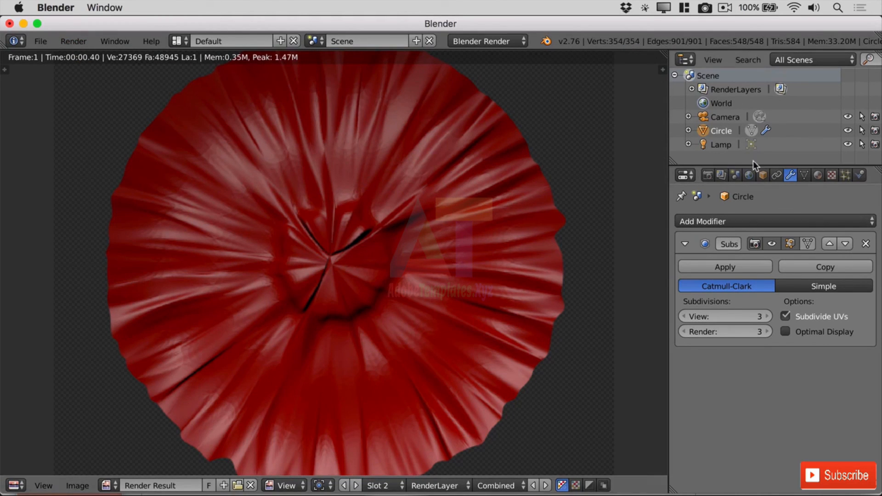
# Step: Rename the circle's material to IRIS and change its diffuse colour to orange
pyautogui.click(819, 174)
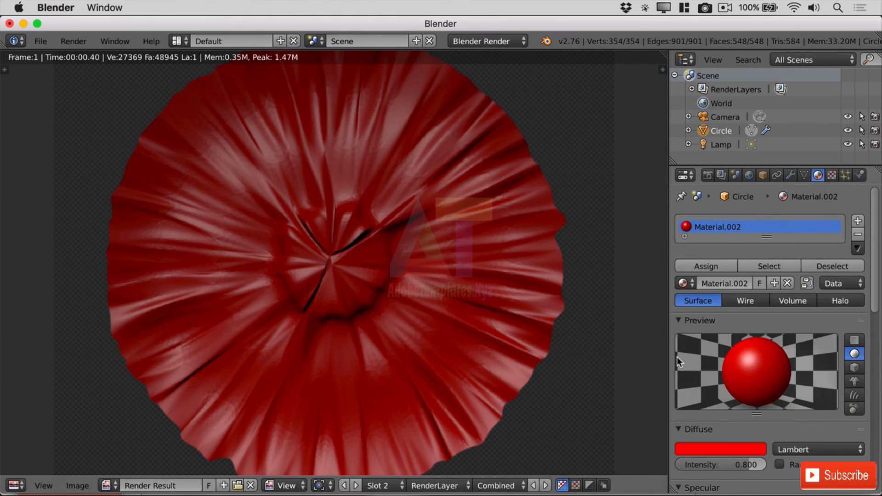
pyautogui.doubleClick(706, 227)
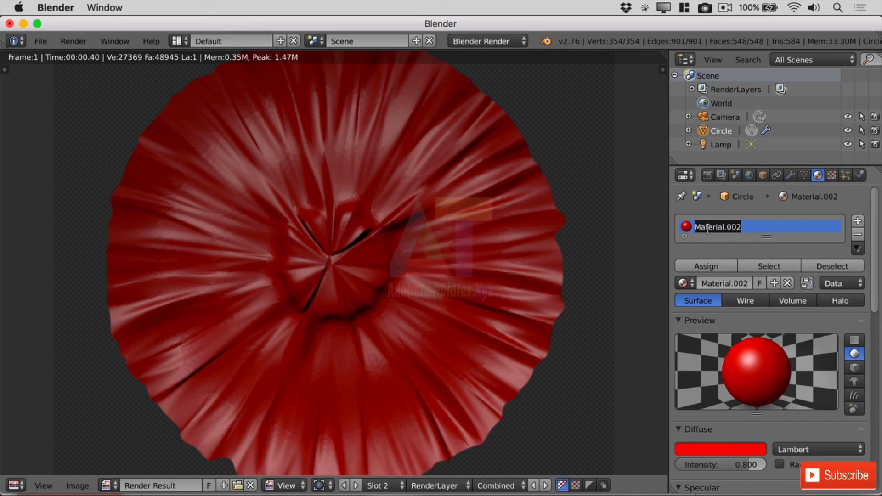
pyautogui.write('IRIS')
pyautogui.press('Return')
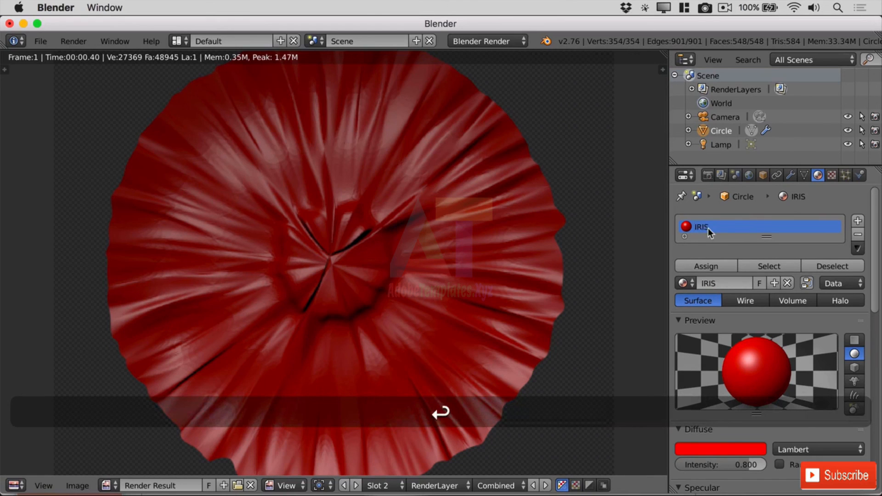
pyautogui.click(717, 449)
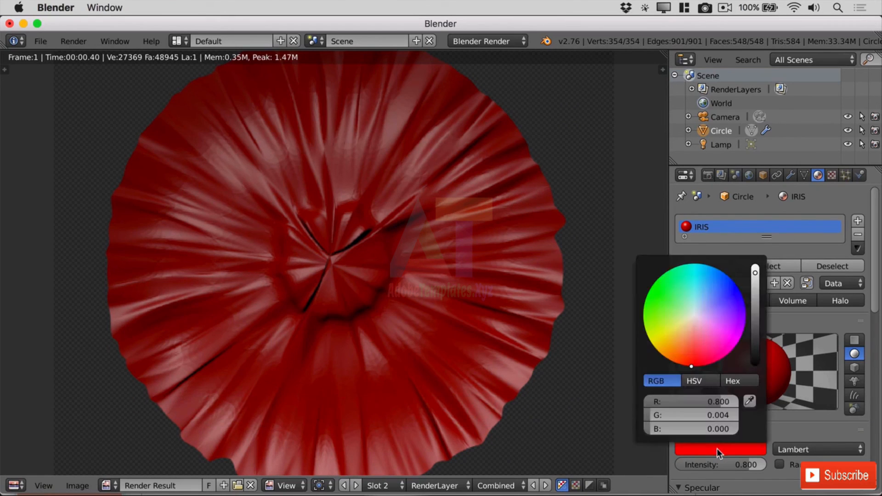
pyautogui.moveTo(725, 415); pyautogui.dragTo(758, 415)
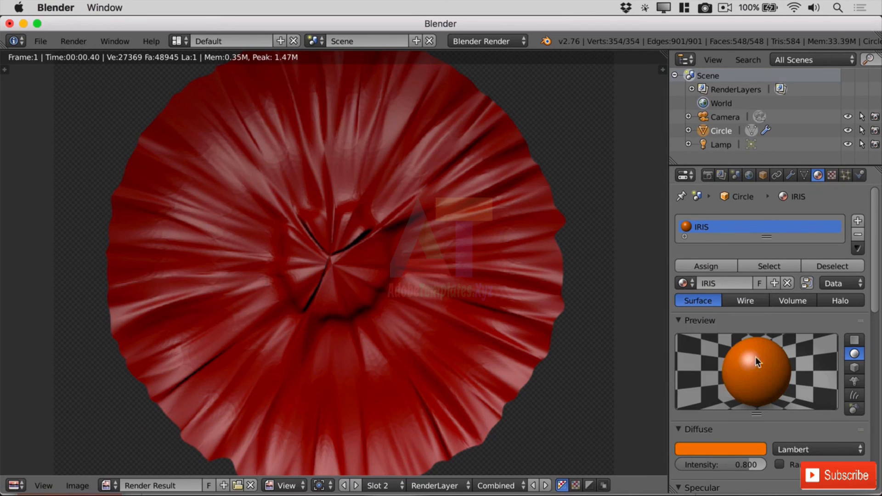
# Step: Render the orange disc, and render it again with the material's specular colour set to red (R 1.000, G 0.007, B 0.000)
pyautogui.click(75, 42)
pyautogui.click(89, 59)
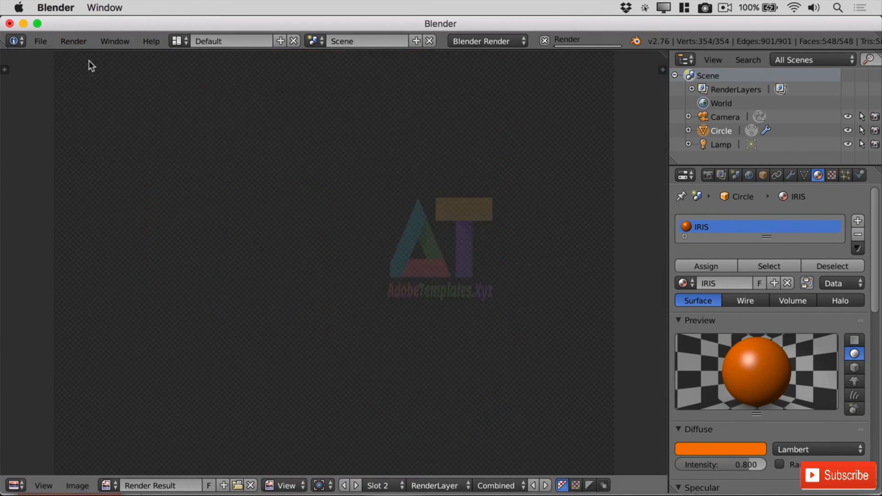
pyautogui.scroll(-4, 759, 395)
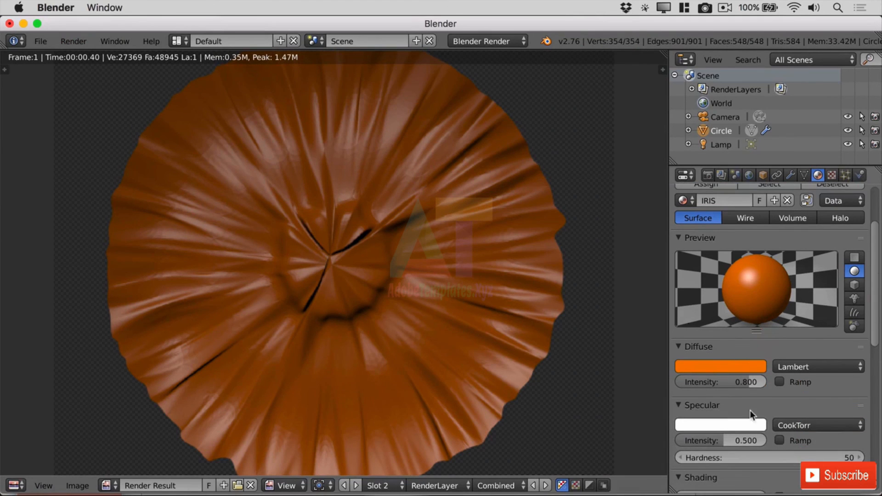
pyautogui.click(725, 423)
pyautogui.moveTo(696, 317); pyautogui.dragTo(695, 341)
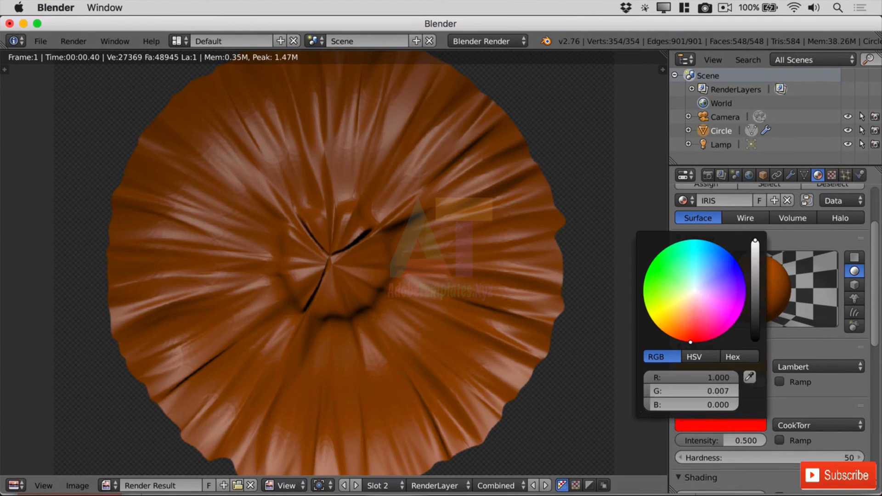
pyautogui.click(71, 41)
pyautogui.click(87, 57)
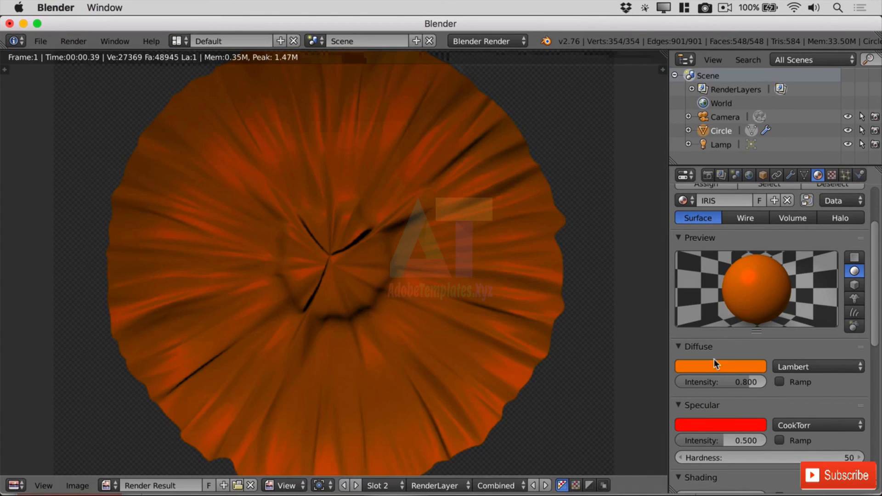
# Step: Raise the material's diffuse intensity to 1.000 and its specular intensity to 0.782, rendering the disc after each change
pyautogui.moveTo(717, 382); pyautogui.dragTo(758, 382)
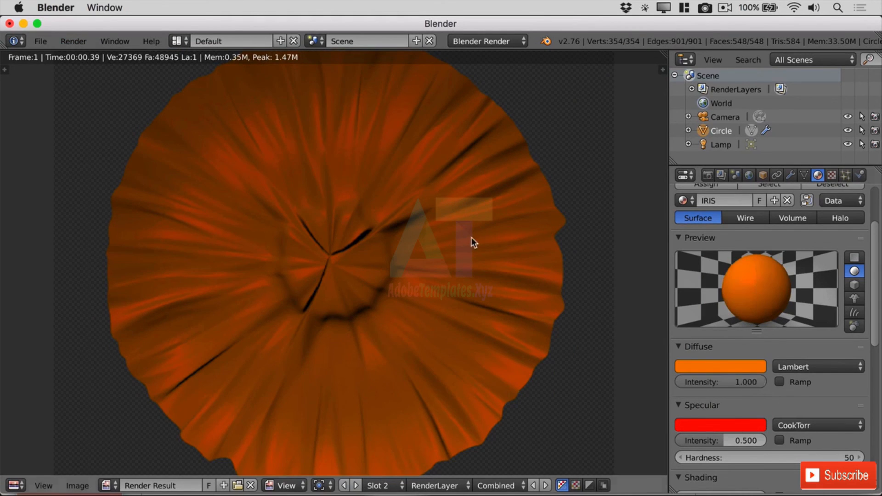
pyautogui.click(69, 41)
pyautogui.click(84, 56)
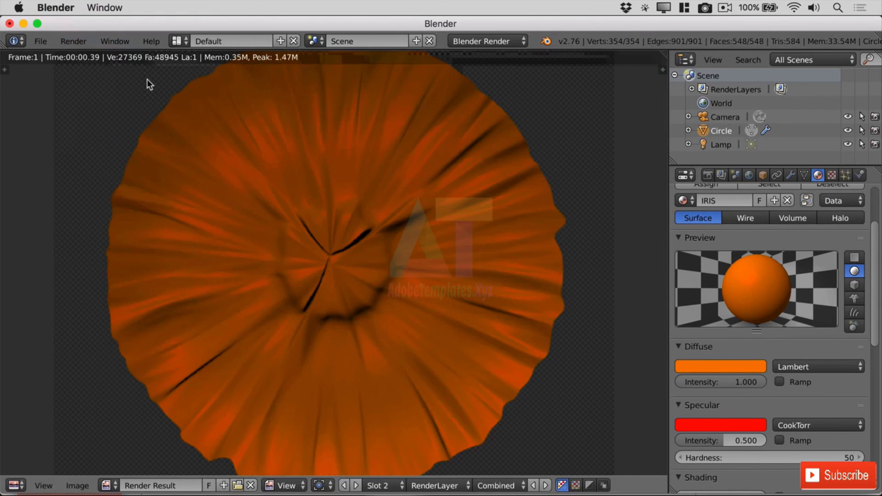
pyautogui.moveTo(725, 441); pyautogui.dragTo(753, 440)
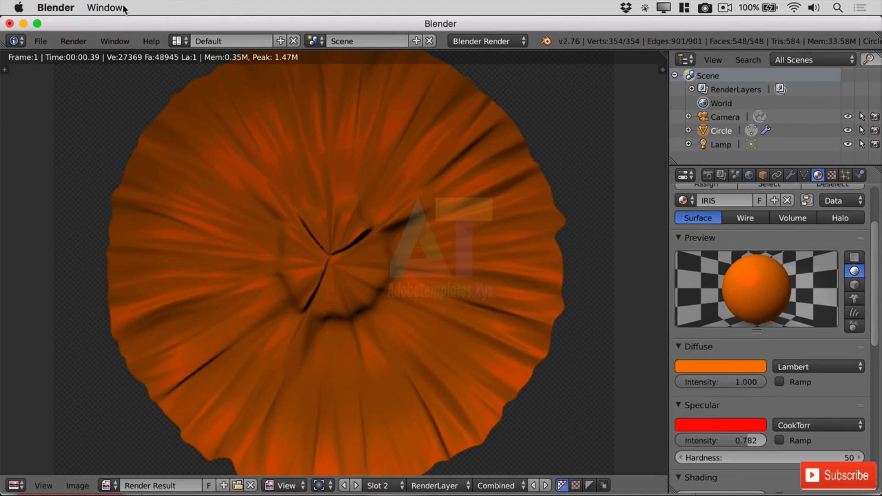
pyautogui.click(83, 41)
pyautogui.click(90, 57)
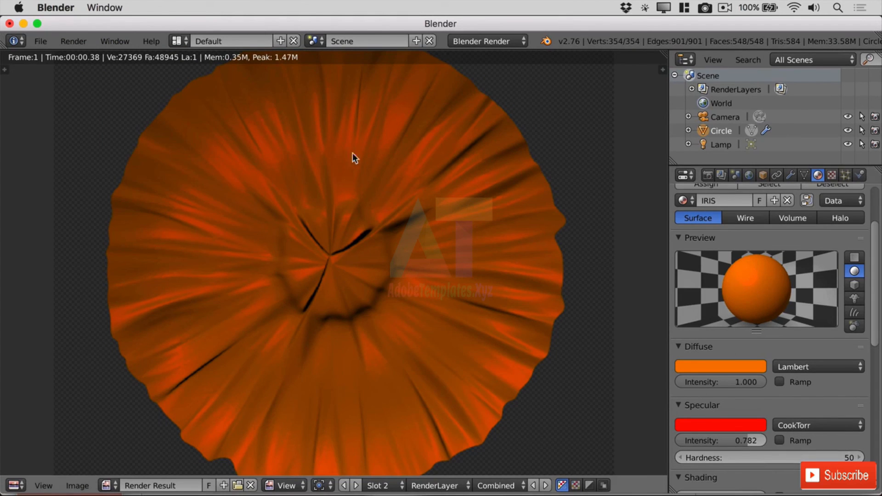
# Step: Save the rendered image as Iris_FINAL.png in the 06.fluffy.bunny folder
pyautogui.moveTo(400, 256); pyautogui.dragTo(392, 280, button='middle')
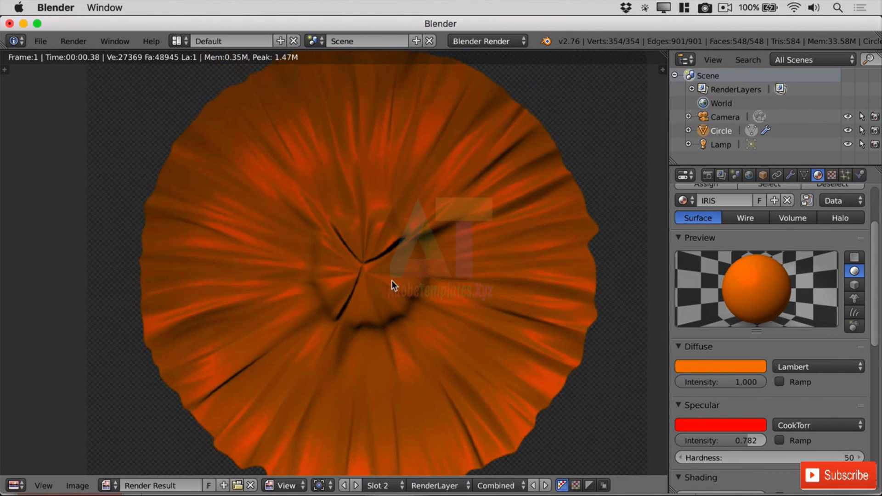
pyautogui.scroll(-2, 392, 280)
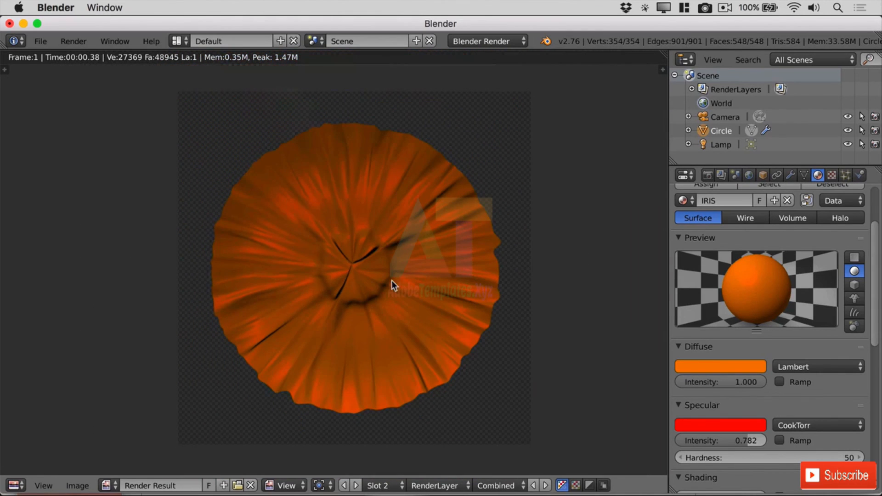
pyautogui.click(78, 486)
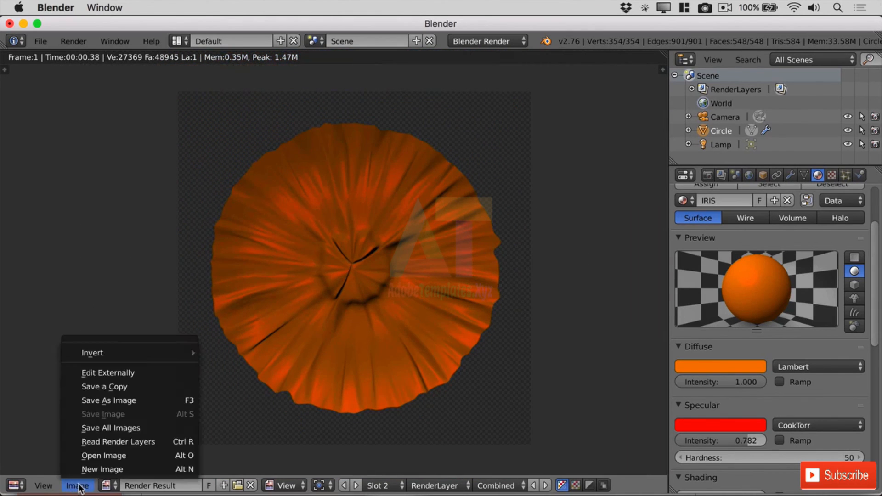
pyautogui.click(145, 400)
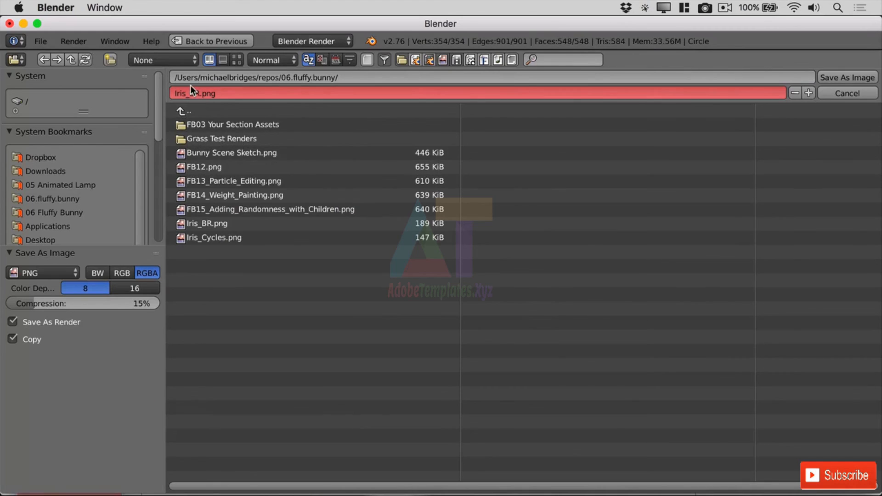
pyautogui.click(202, 92)
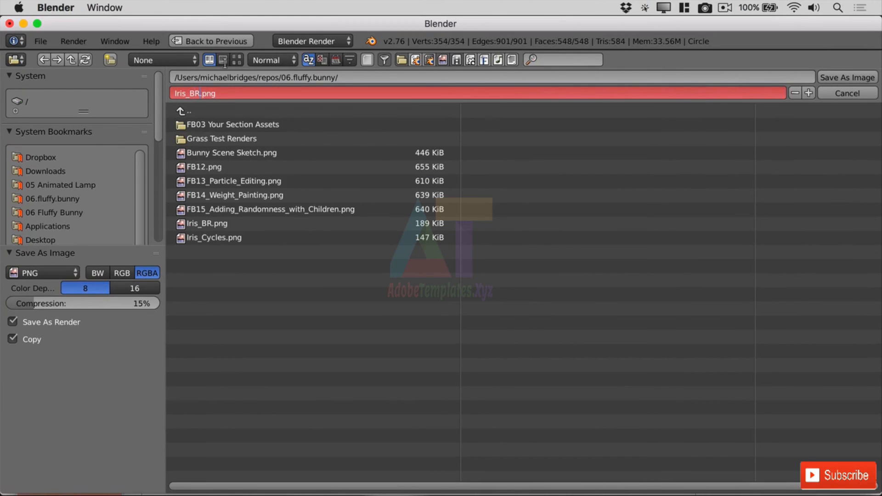
pyautogui.press('BackSpace')
pyautogui.press('BackSpace')
pyautogui.write('FINAL')
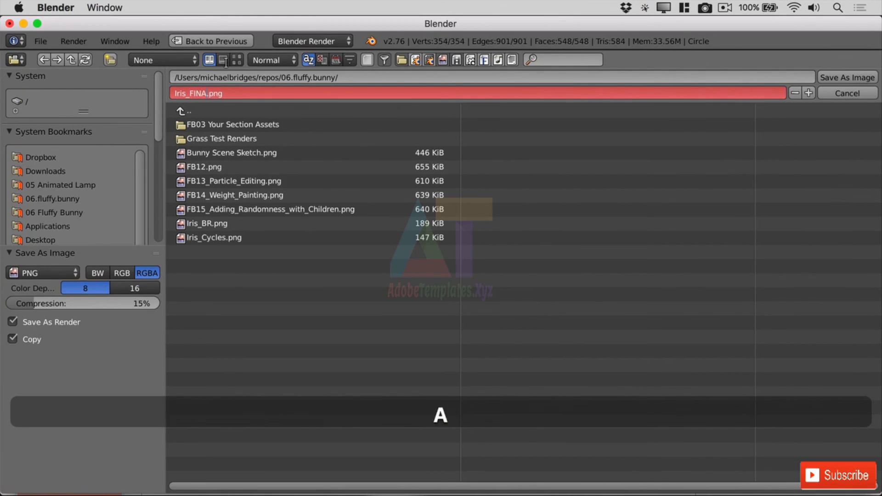
pyautogui.click(851, 79)
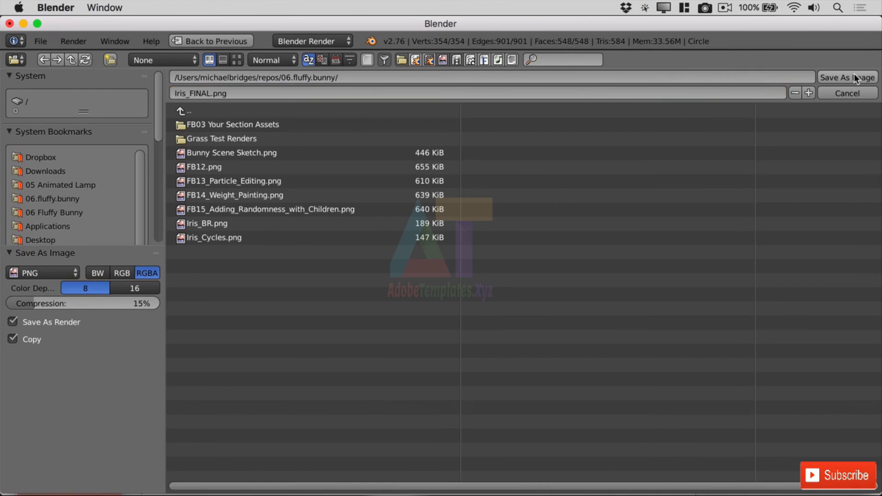
pyautogui.click(854, 74)
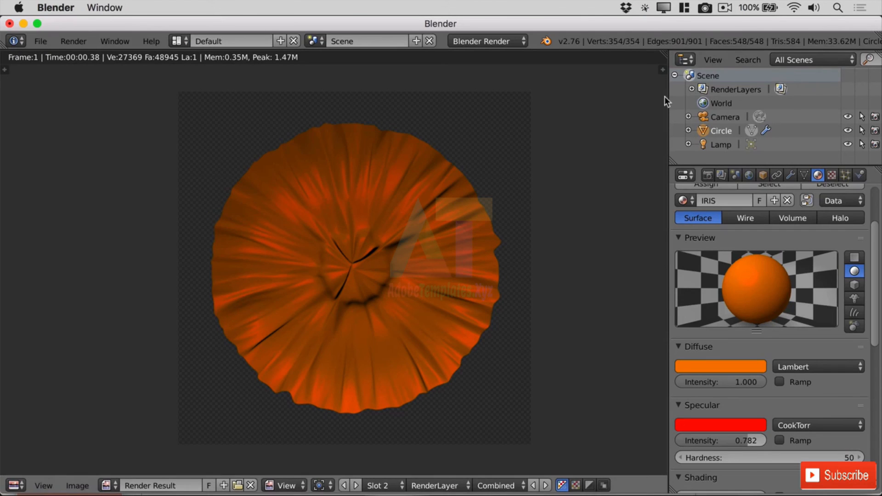